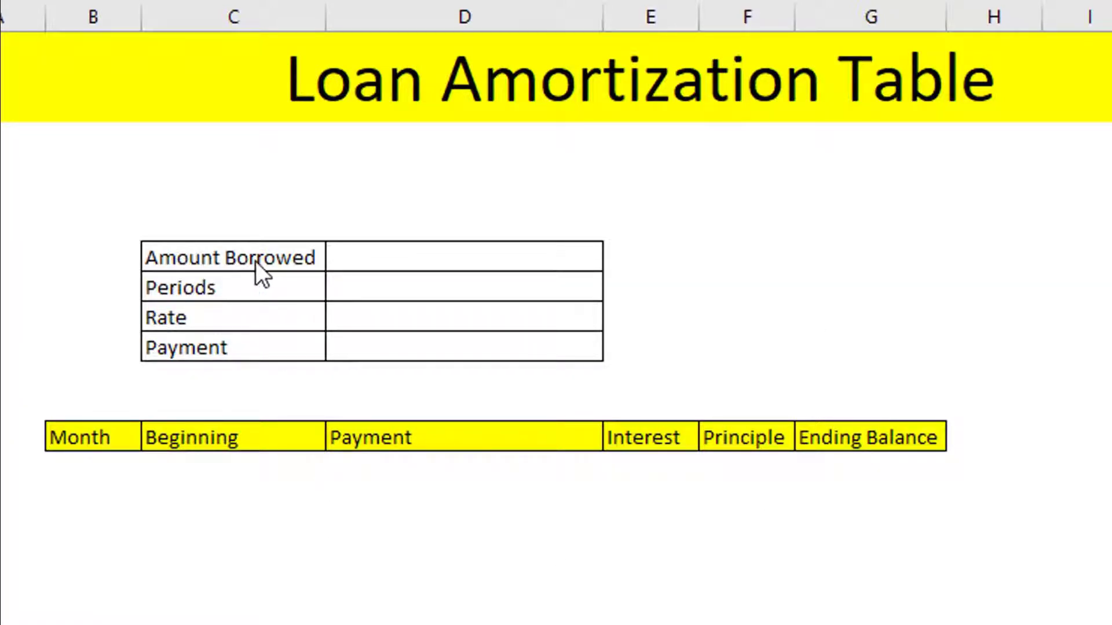
Enter 100000 as the Amount Borrowed and the formula =30*12 for Periods
{"action": "left_click", "coordinate": [371, 255]}
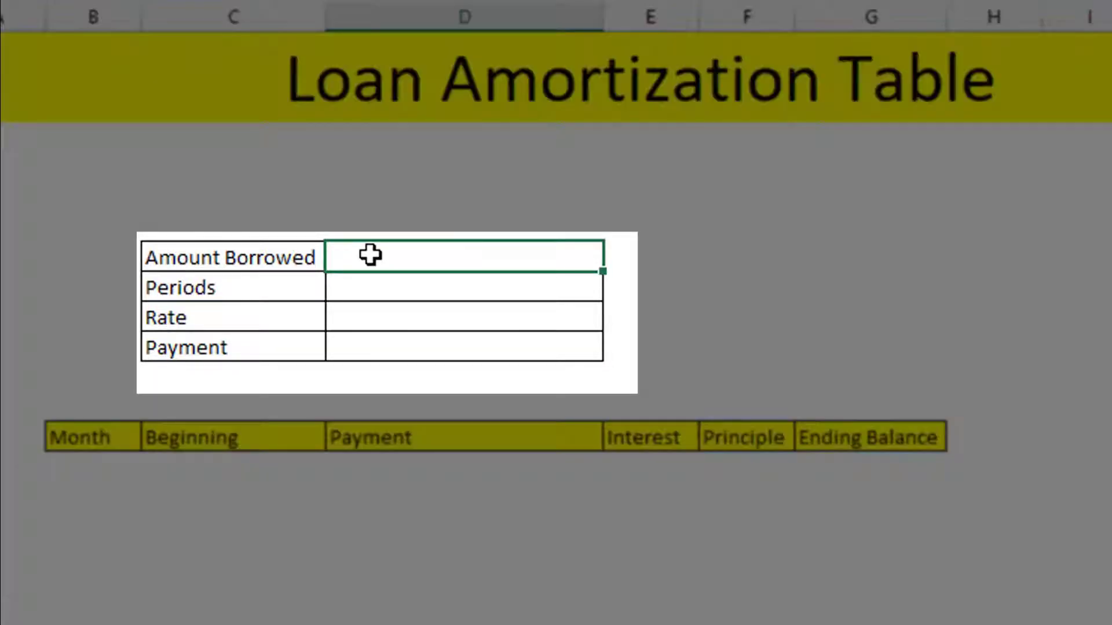
{"action": "type", "text": "=100000"}
{"action": "key", "text": "Return"}
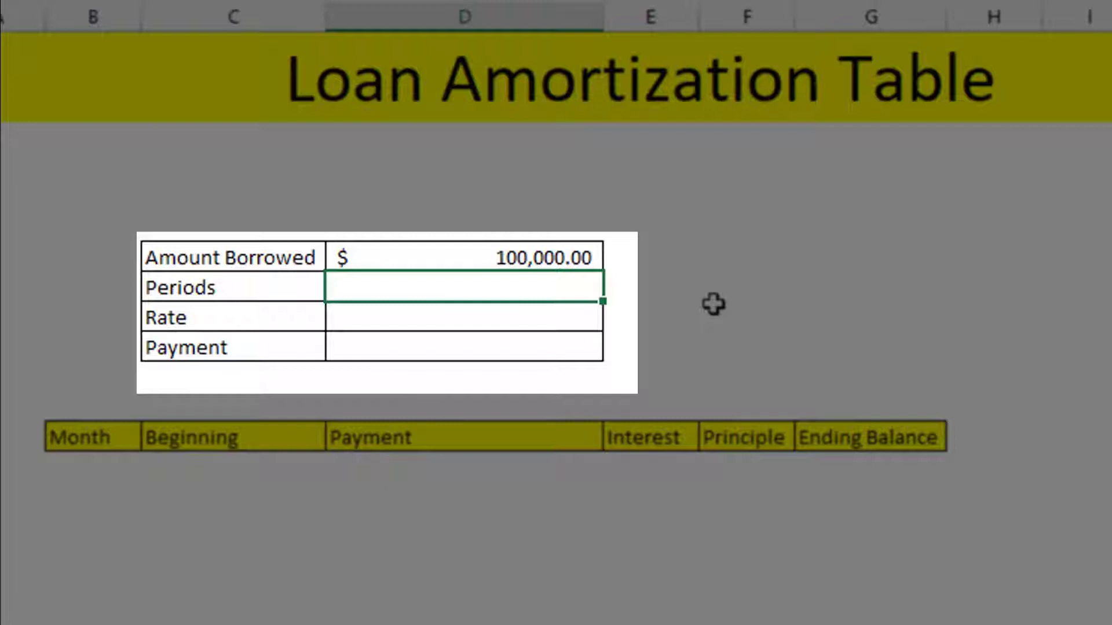
{"action": "type", "text": "=30*12"}
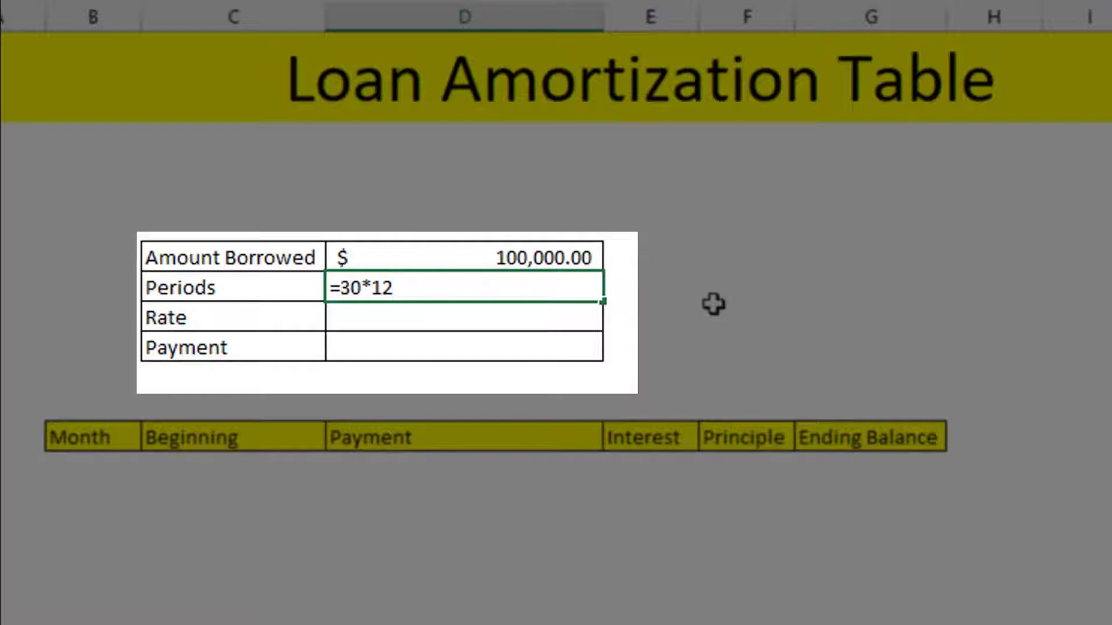
{"action": "key", "text": "Return"}
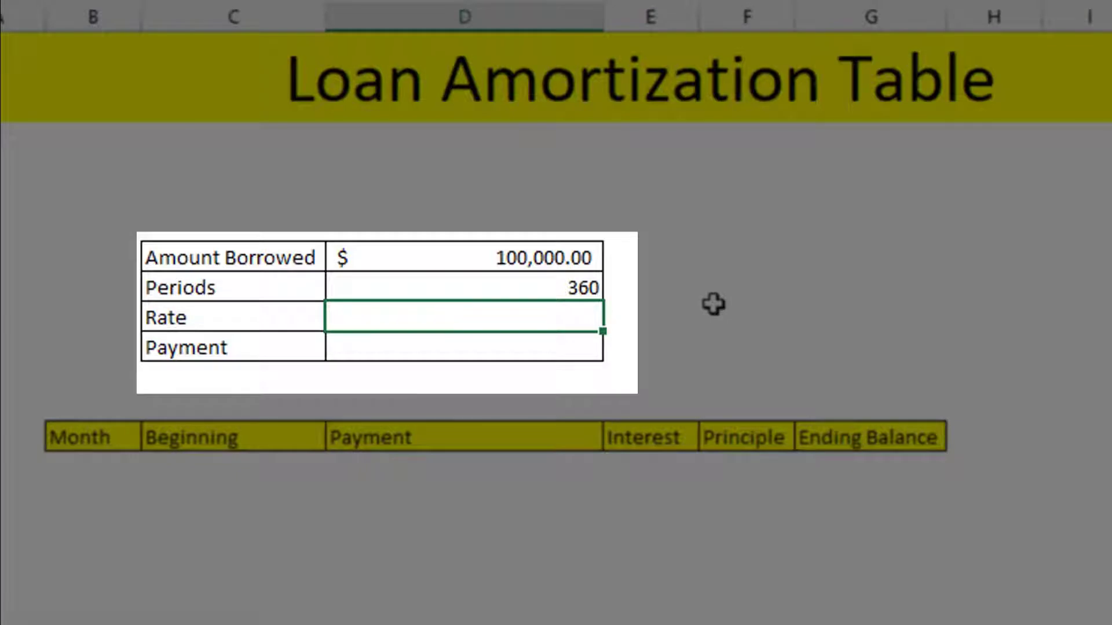
{"action": "type", "text": "0.13"}
{"action": "type", "text": "*12"}
{"action": "key", "text": "Return"}
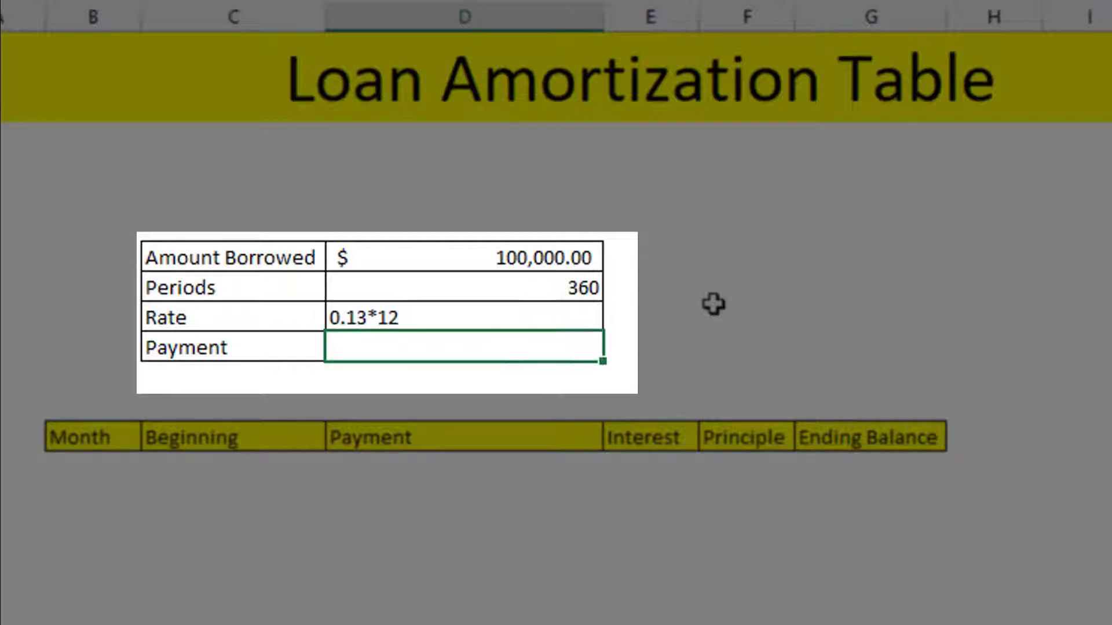
{"action": "key", "text": "Up"}
Enter the monthly Rate as the formula =0.13/12 in D10
{"action": "type", "text": "="}
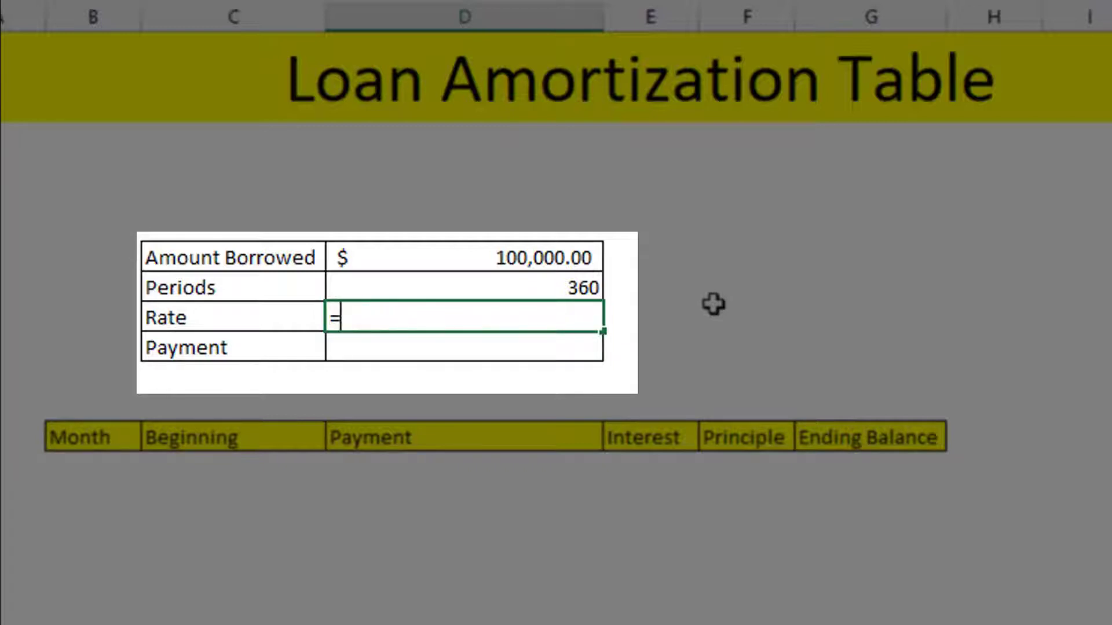
{"action": "type", "text": "0.13/"}
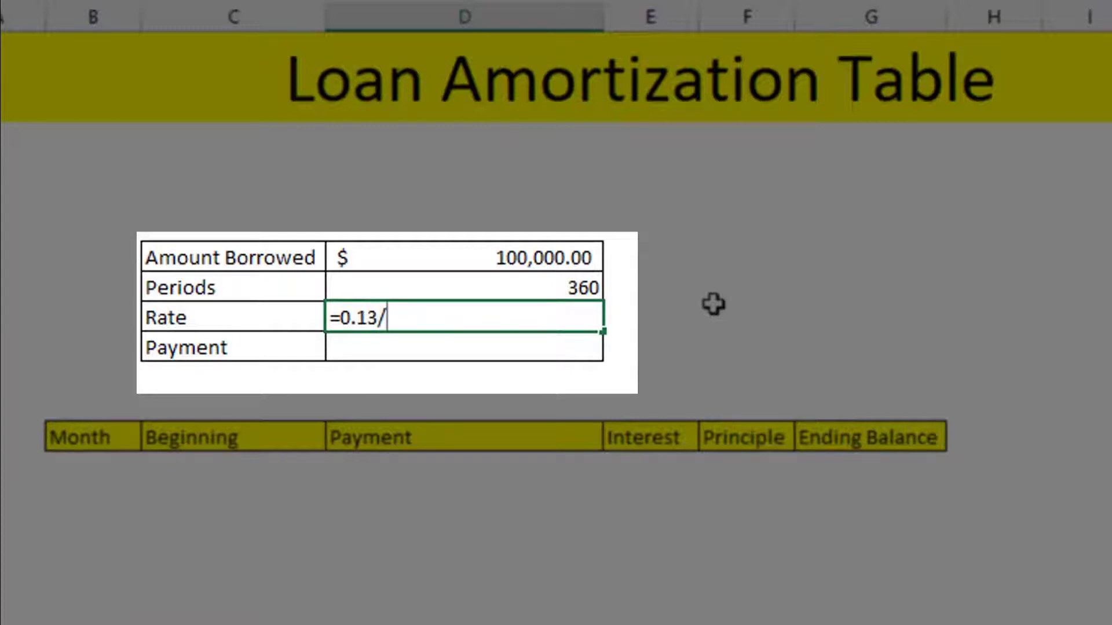
{"action": "type", "text": "12"}
{"action": "key", "text": "Return"}
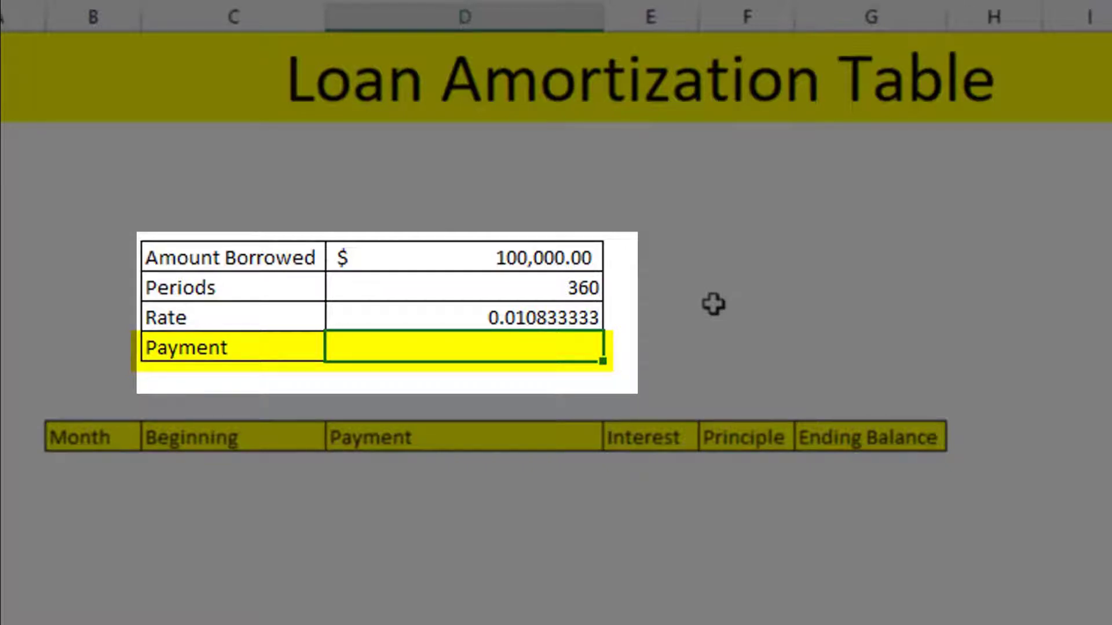
Calculate the loan Payment in D11 with the PMT function, using D10 as rate, D9 as number of periods and D8 as present value
{"action": "type", "text": "="}
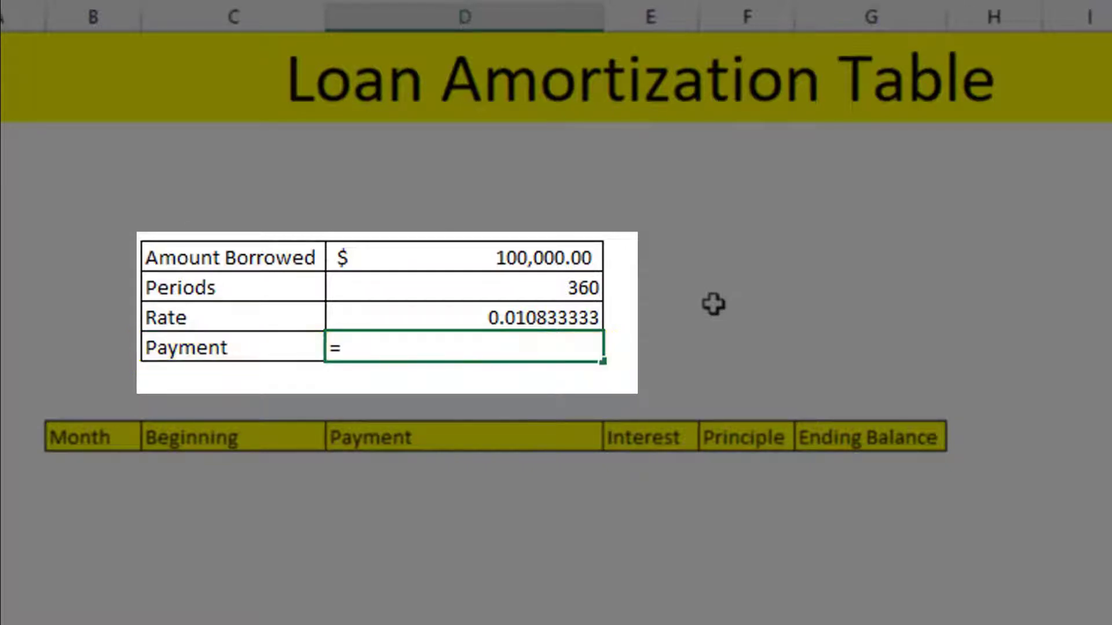
{"action": "type", "text": "pmt("}
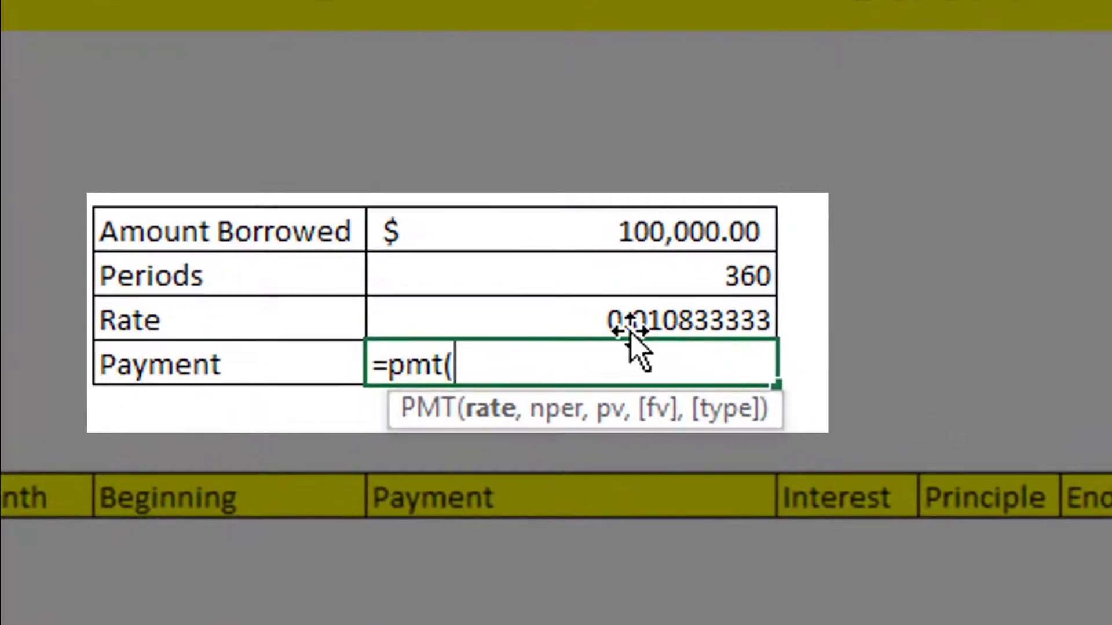
{"action": "left_click", "coordinate": [658, 319]}
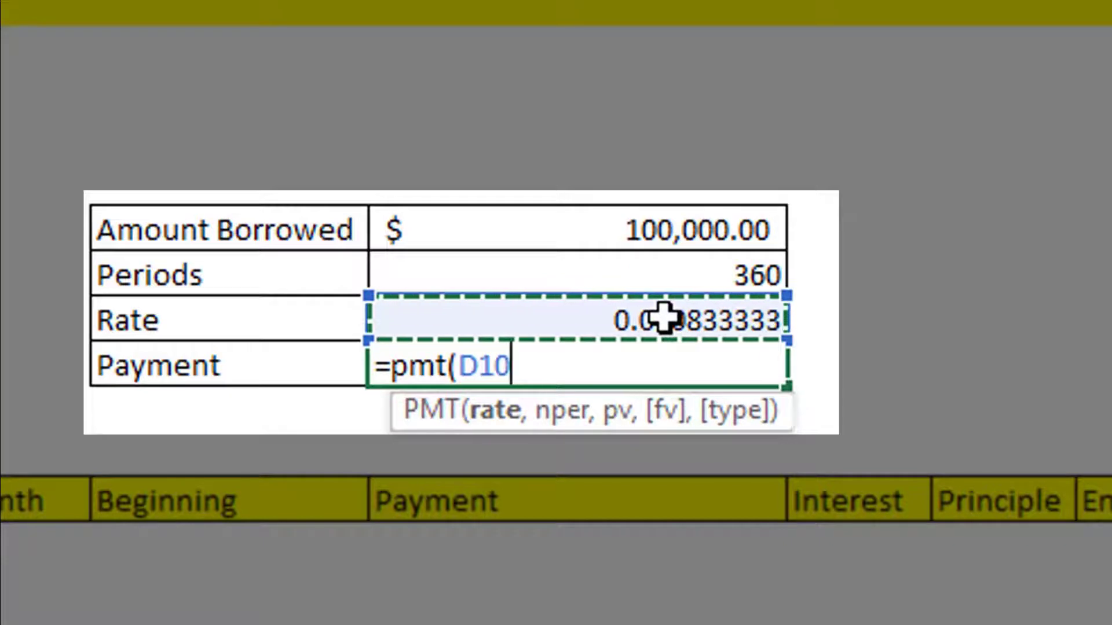
{"action": "type", "text": ","}
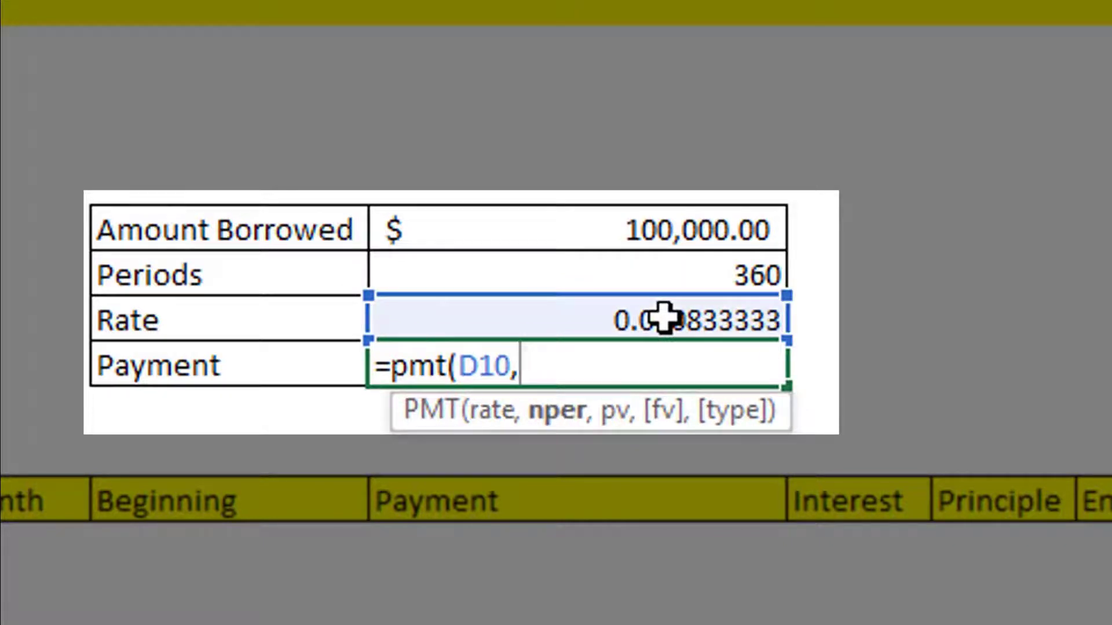
{"action": "left_click", "coordinate": [647, 270]}
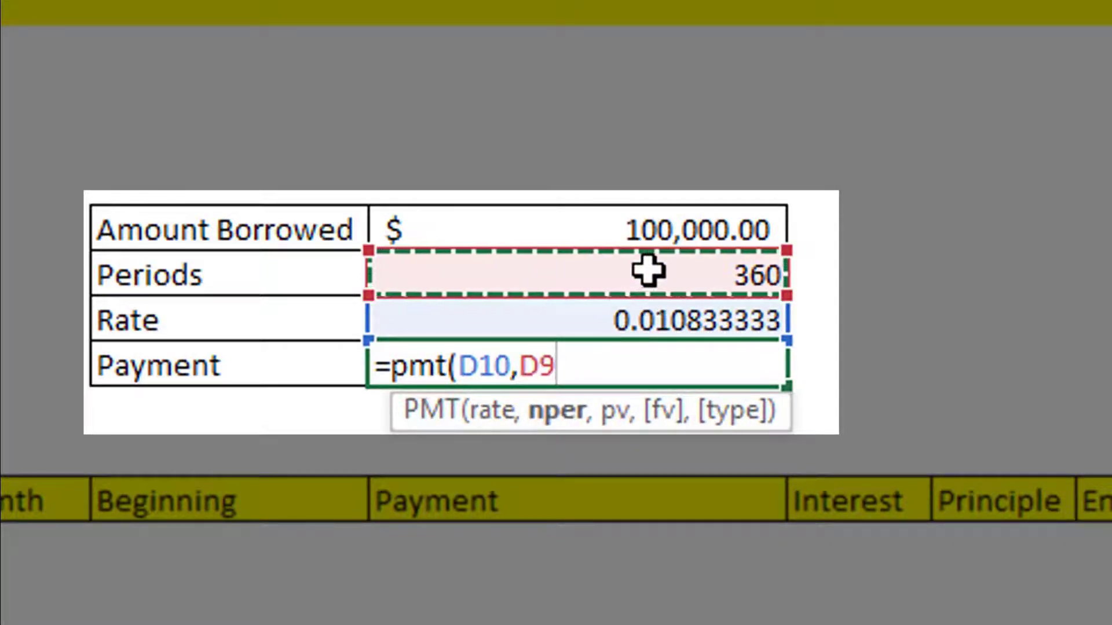
{"action": "type", "text": ","}
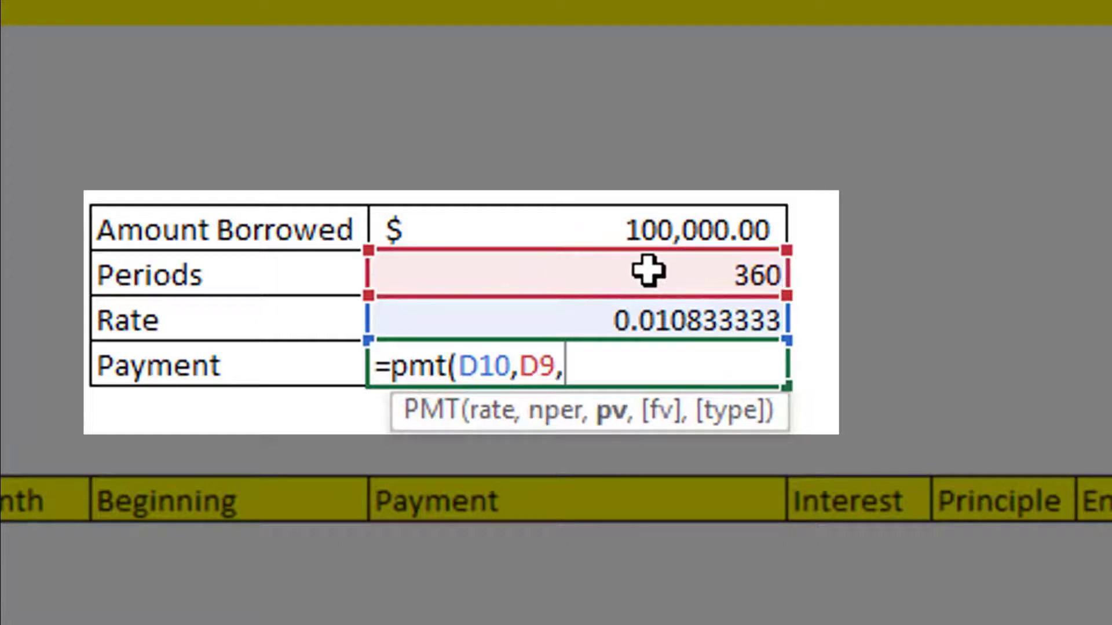
{"action": "left_click", "coordinate": [636, 231]}
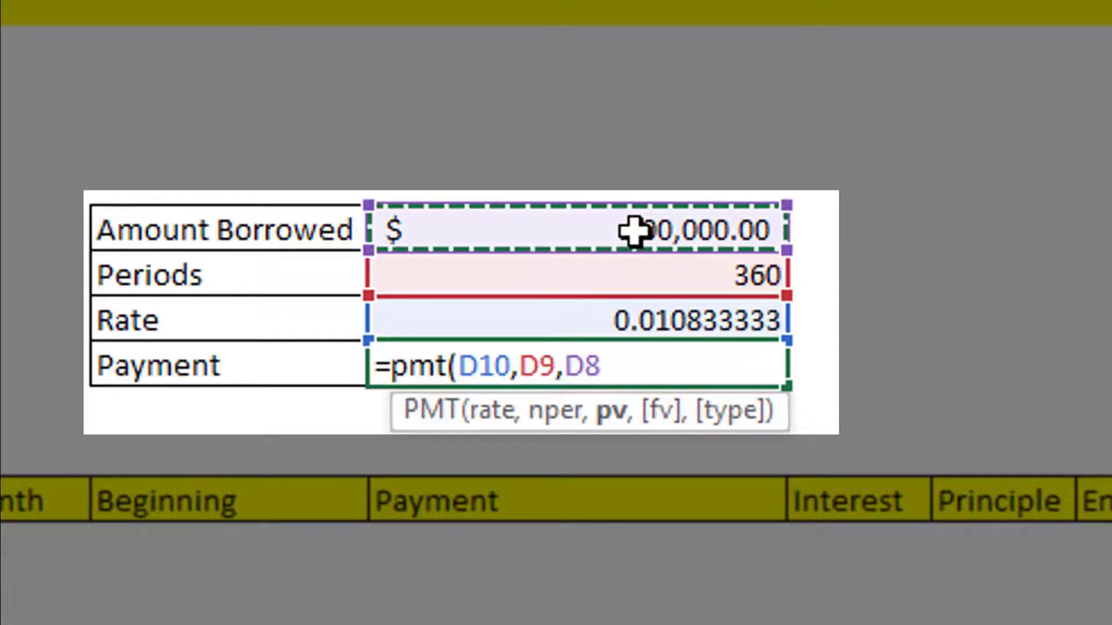
{"action": "key", "text": "Return"}
Make the present value negative in the Payment formula so it reads =PMT(D10,D9,-D8)
{"action": "key", "text": "Up"}
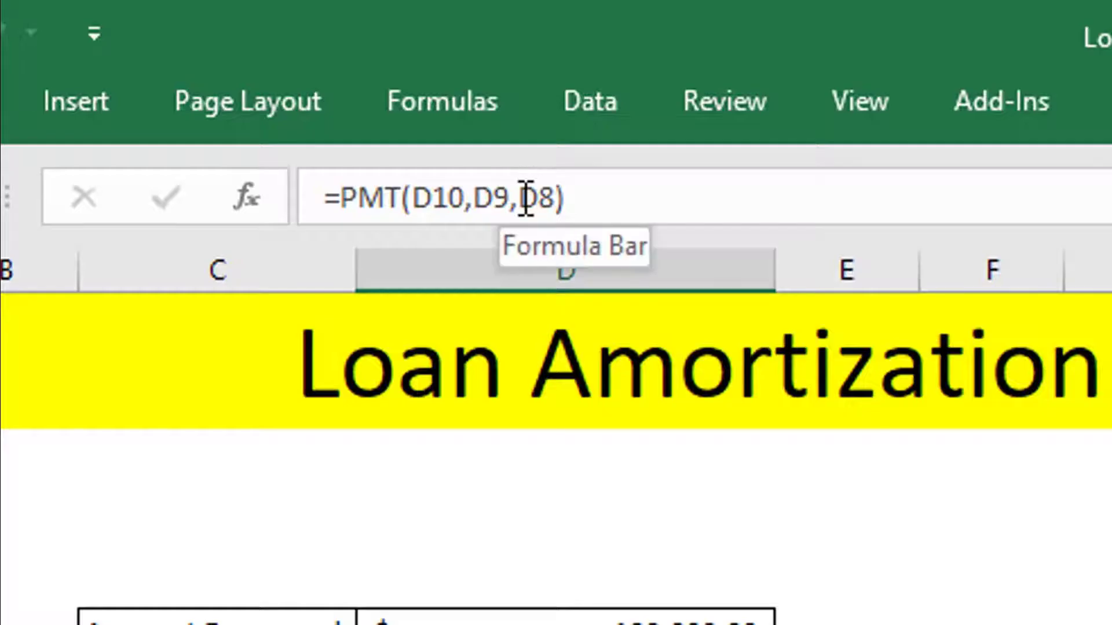
{"action": "left_click", "coordinate": [526, 199]}
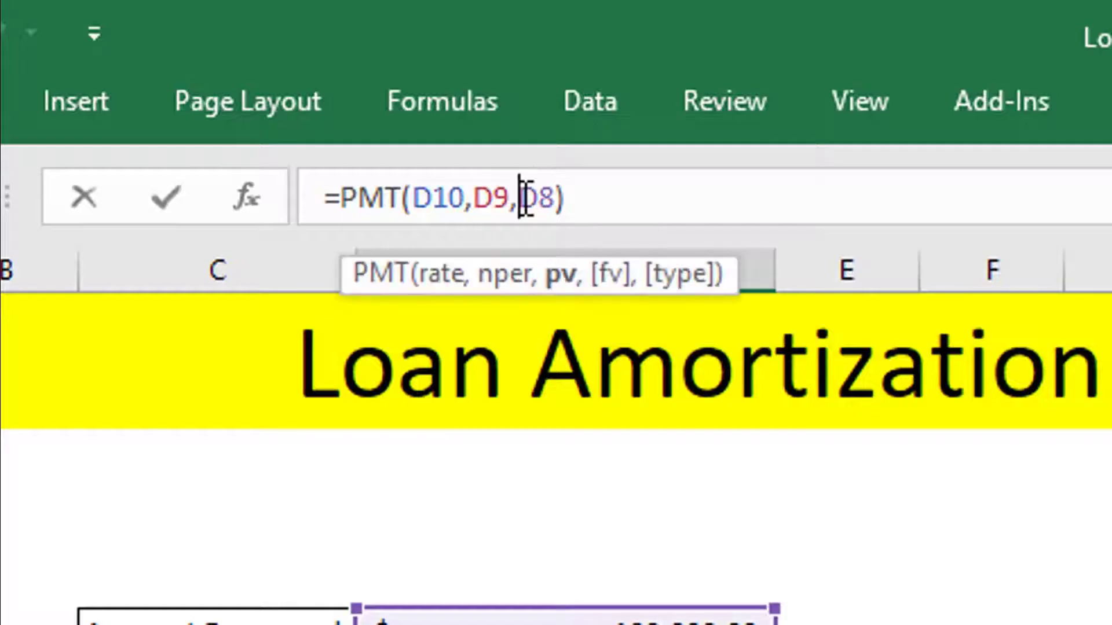
{"action": "type", "text": "-"}
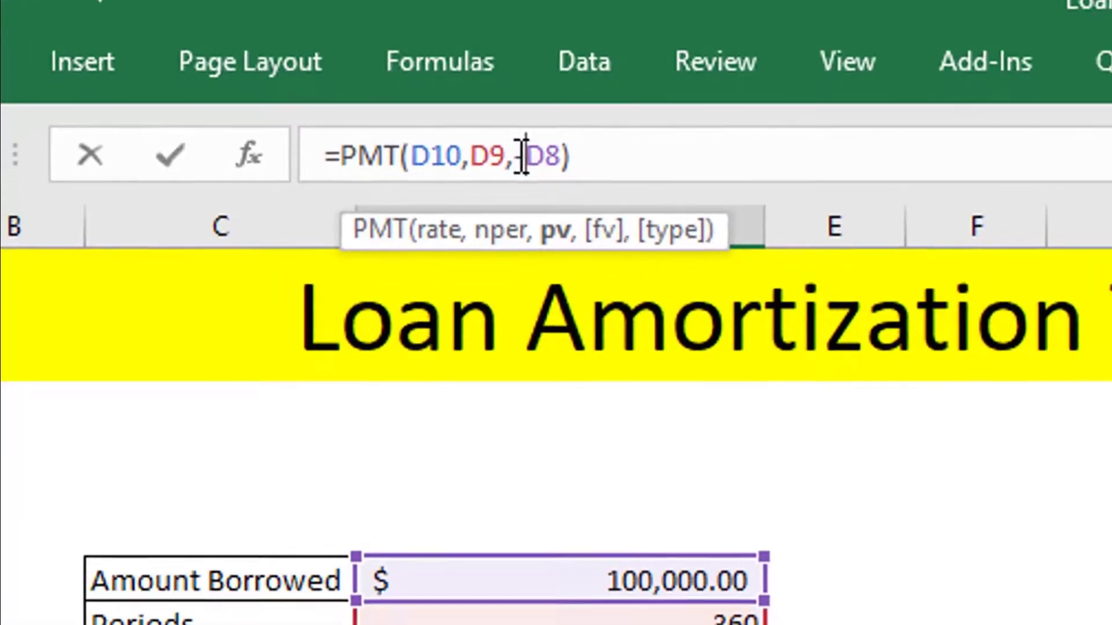
{"action": "key", "text": "Return"}
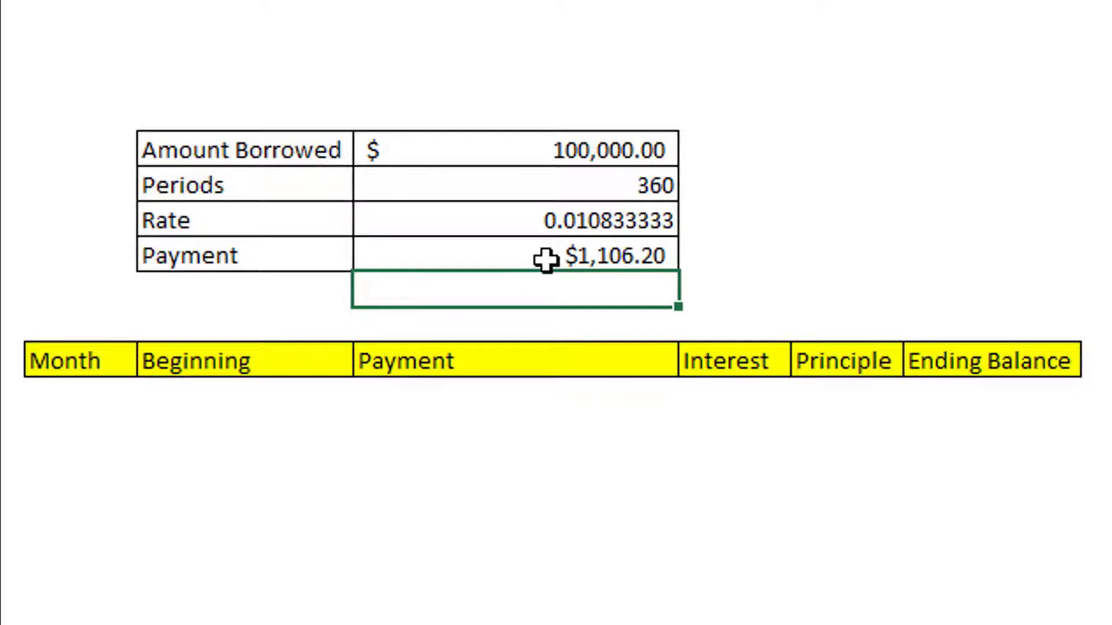
Enter 1 as the first Month in the amortization table
{"action": "left_click", "coordinate": [117, 394]}
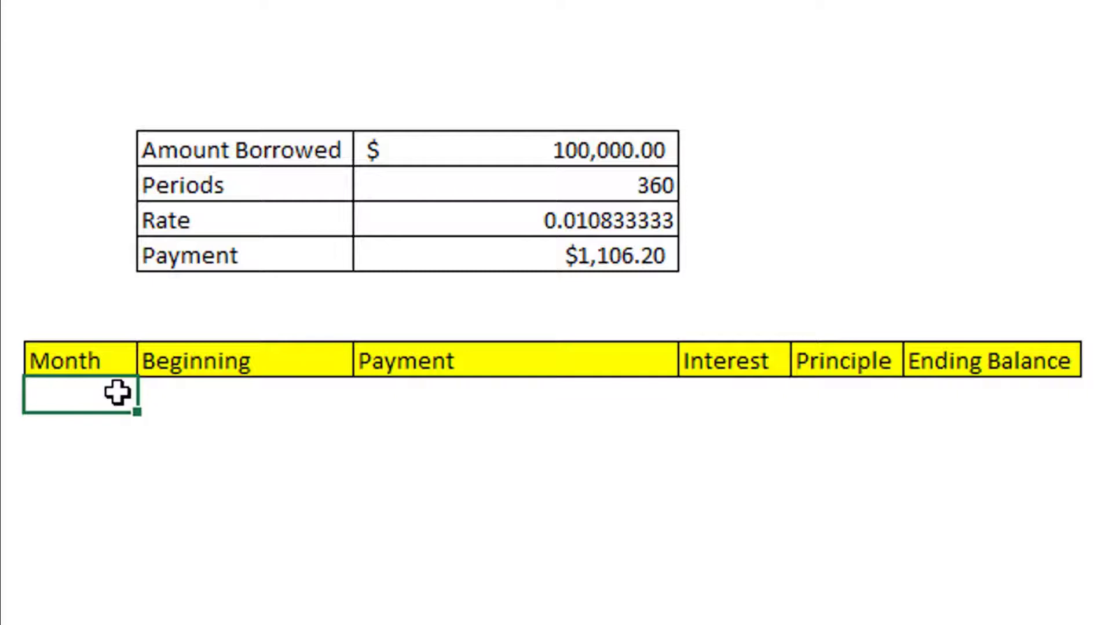
{"action": "type", "text": "1"}
{"action": "key", "text": "Tab"}
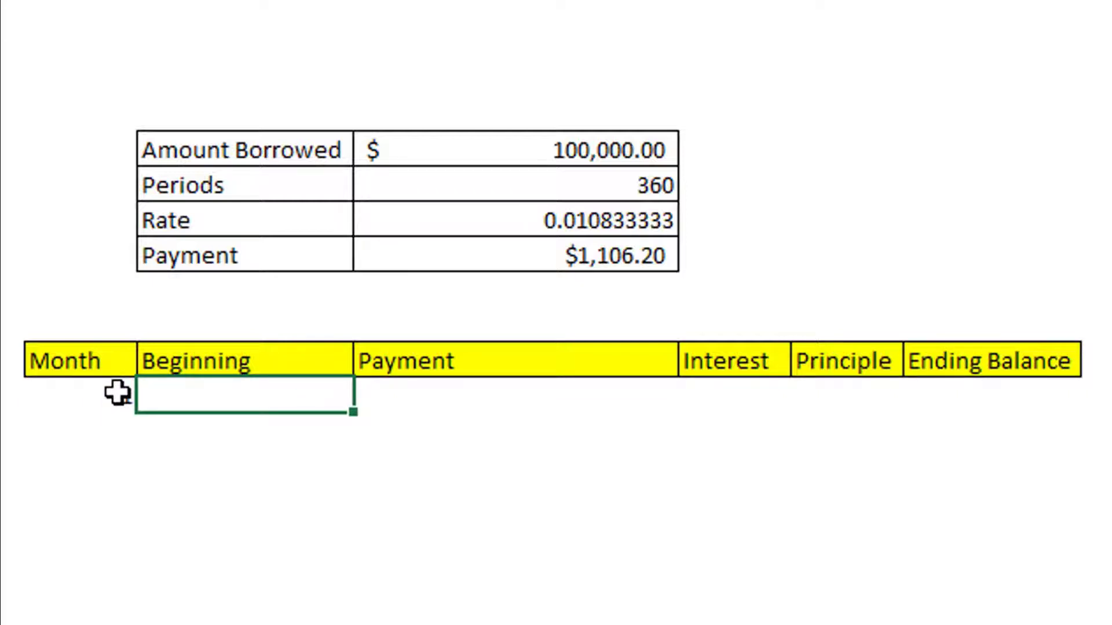
Link the first month's Beginning balance in C15 to the Amount Borrowed with =D8
{"action": "type", "text": "="}
{"action": "key", "text": "Up"}
{"action": "key", "text": "Up"}
{"action": "key", "text": "Up"}
{"action": "key", "text": "Right"}
{"action": "key", "text": "Right"}
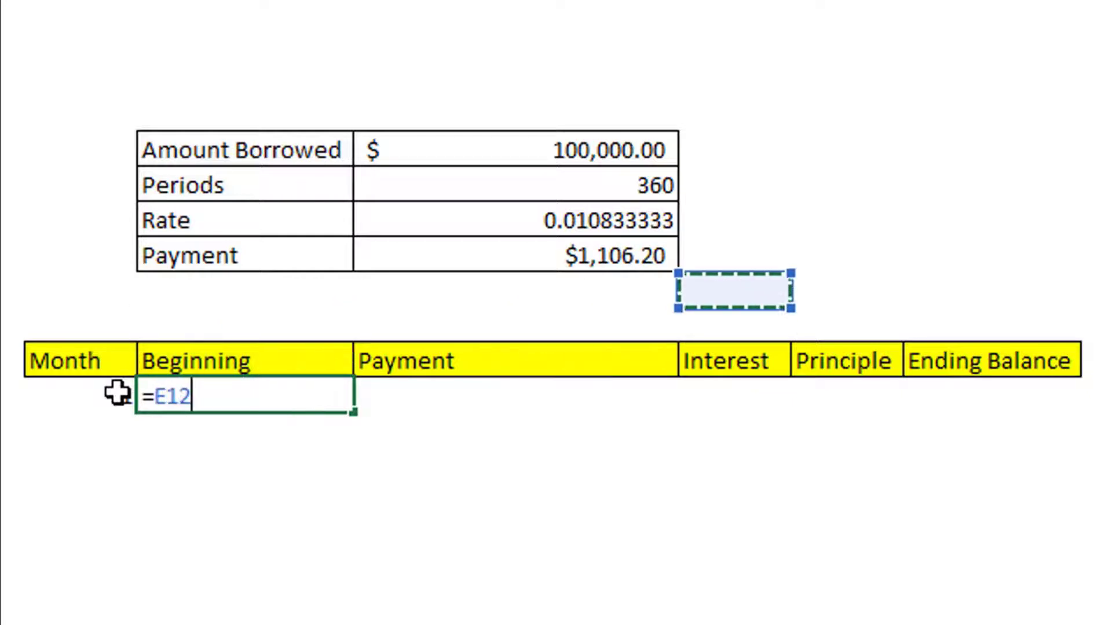
{"action": "key", "text": "Up"}
{"action": "key", "text": "Up"}
{"action": "key", "text": "Up"}
{"action": "key", "text": "Up"}
{"action": "key", "text": "Left"}
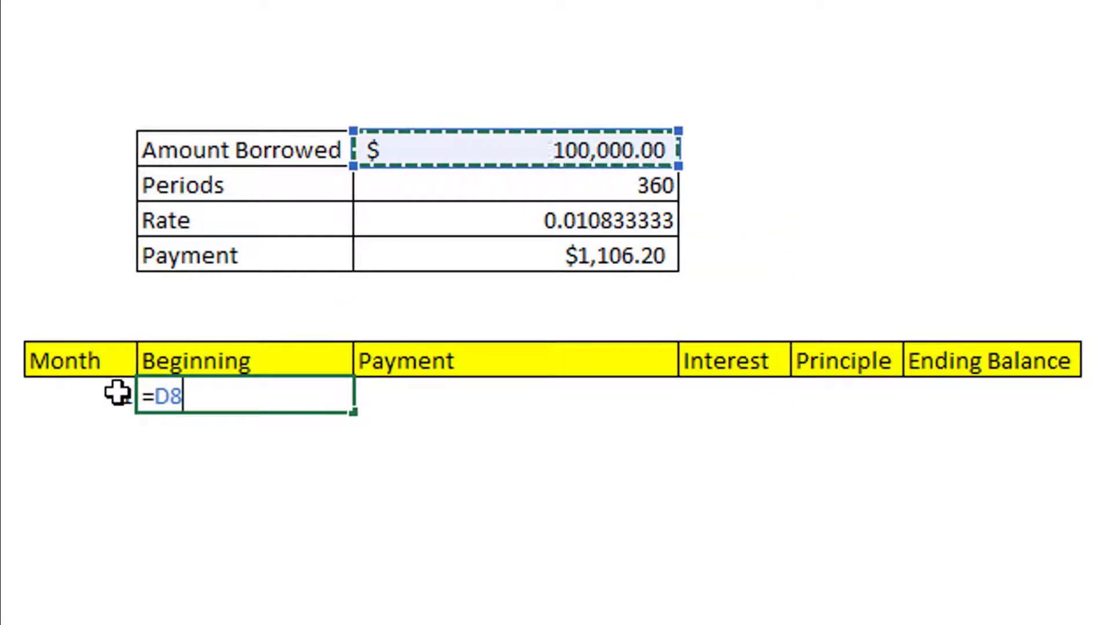
{"action": "key", "text": "Return"}
Link the first month's Payment in D15 to the calculated loan payment with =D11
{"action": "key", "text": "Up"}
{"action": "key", "text": "Right"}
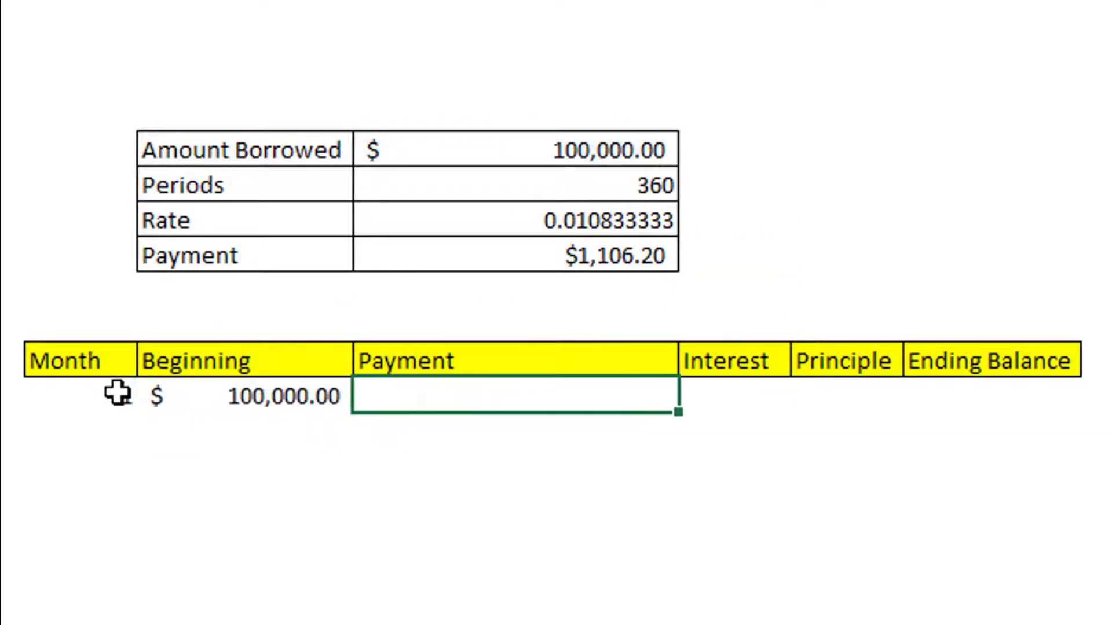
{"action": "type", "text": "="}
{"action": "key", "text": "Up"}
{"action": "key", "text": "Up"}
{"action": "key", "text": "Up"}
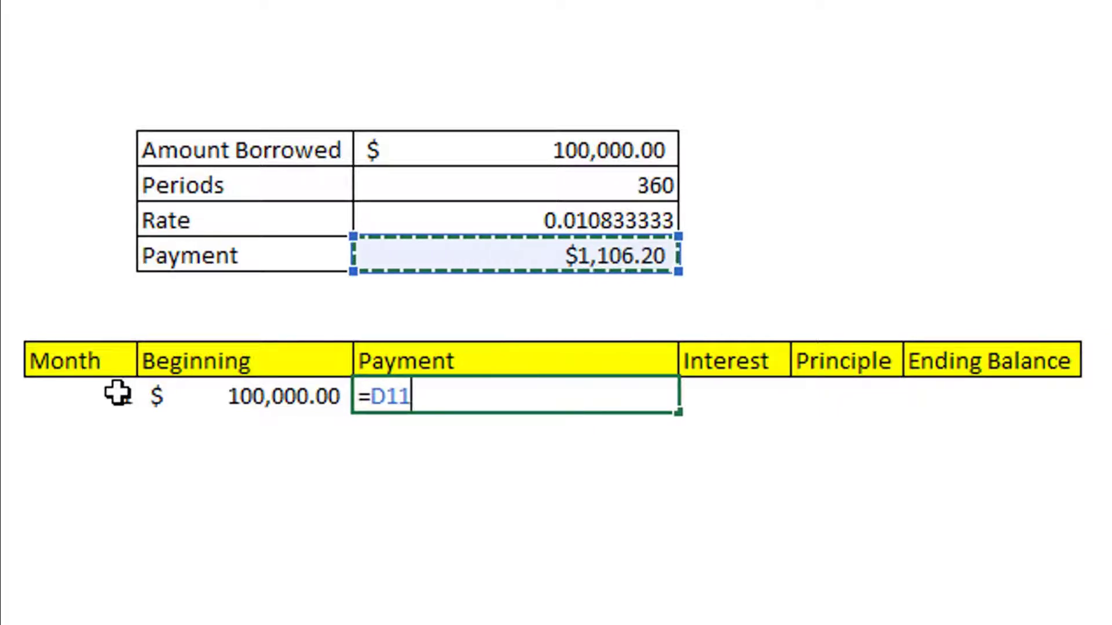
{"action": "key", "text": "Return"}
Calculate the first month's Interest in E15 as the beginning balance times the rate, using =C15*D10
{"action": "key", "text": "Up"}
{"action": "key", "text": "Right"}
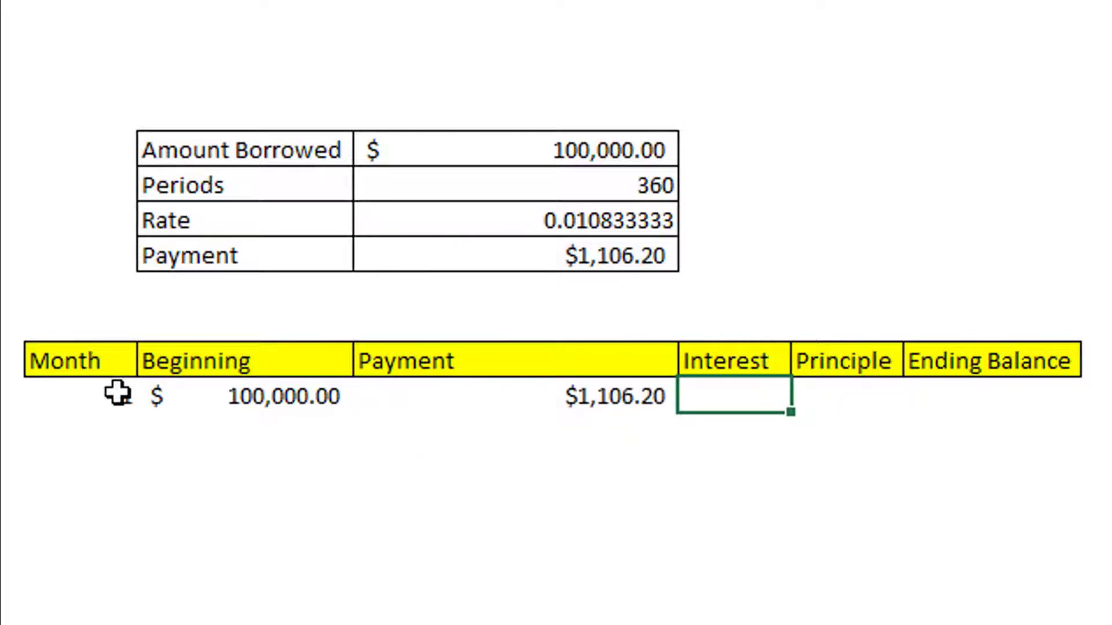
{"action": "type", "text": "="}
{"action": "key", "text": "Left"}
{"action": "key", "text": "Left"}
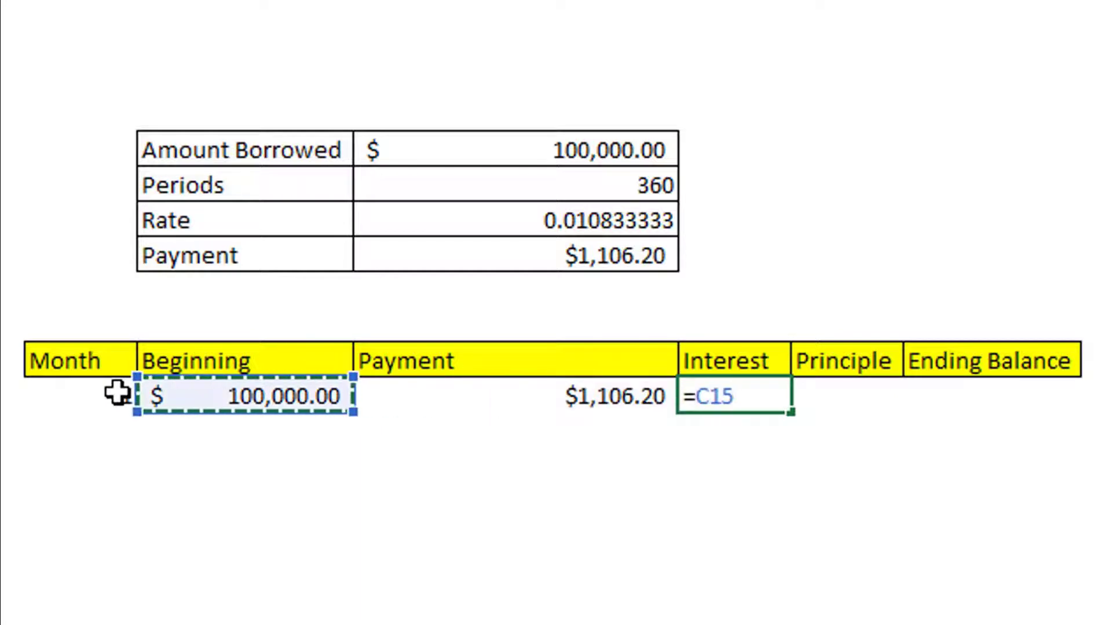
{"action": "type", "text": "*"}
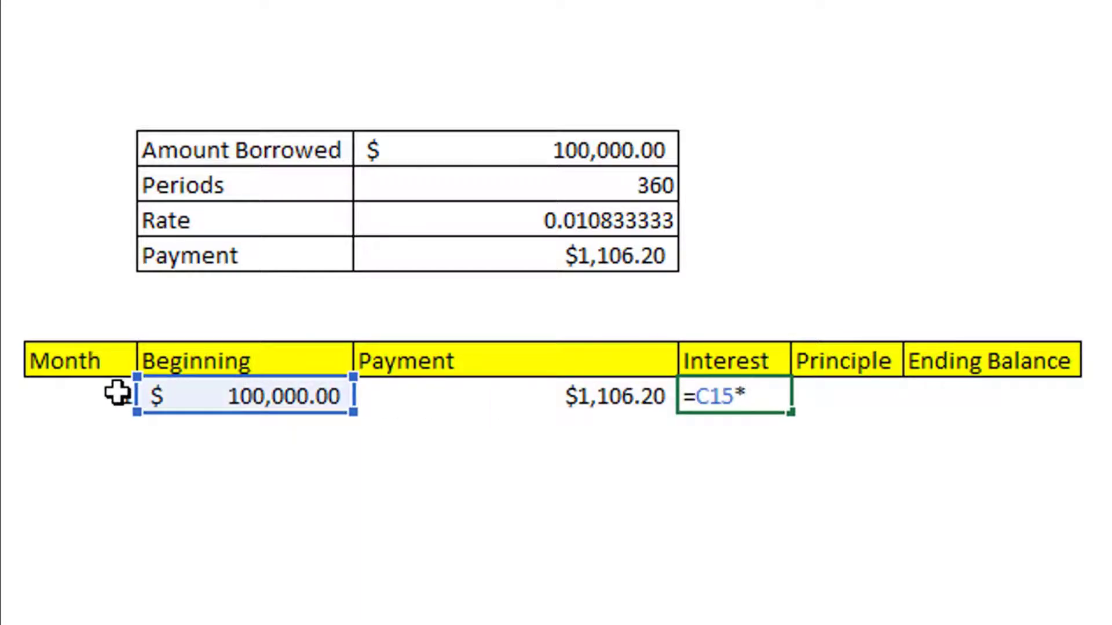
{"action": "key", "text": "Up"}
{"action": "key", "text": "Right"}
{"action": "key", "text": "Up"}
{"action": "key", "text": "Up"}
{"action": "key", "text": "Up"}
{"action": "key", "text": "Left"}
{"action": "key", "text": "Up"}
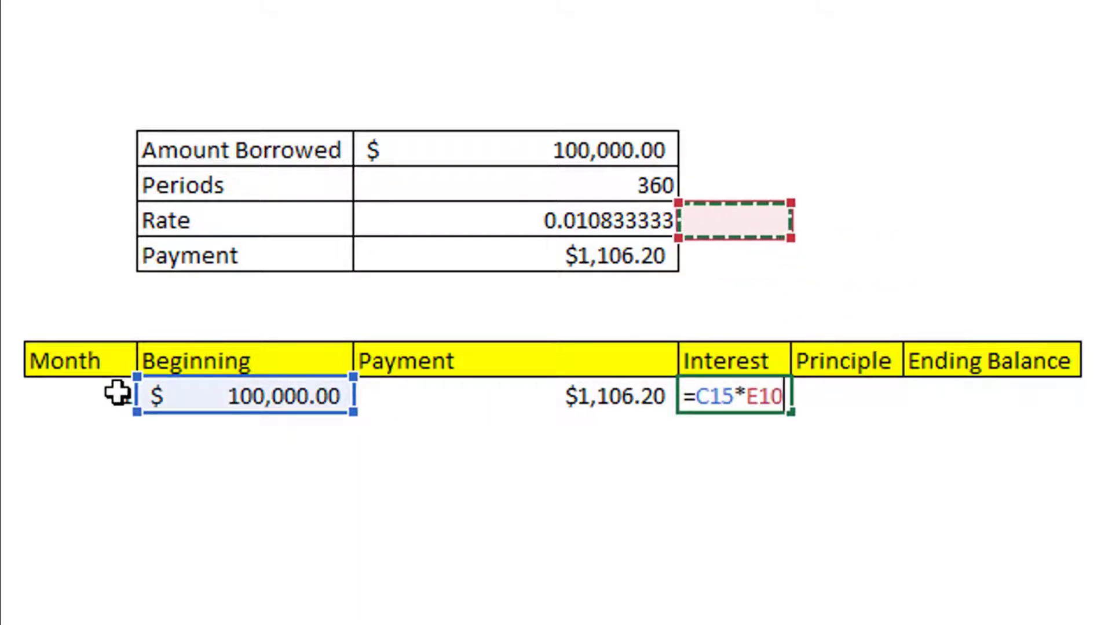
{"action": "key", "text": "Left"}
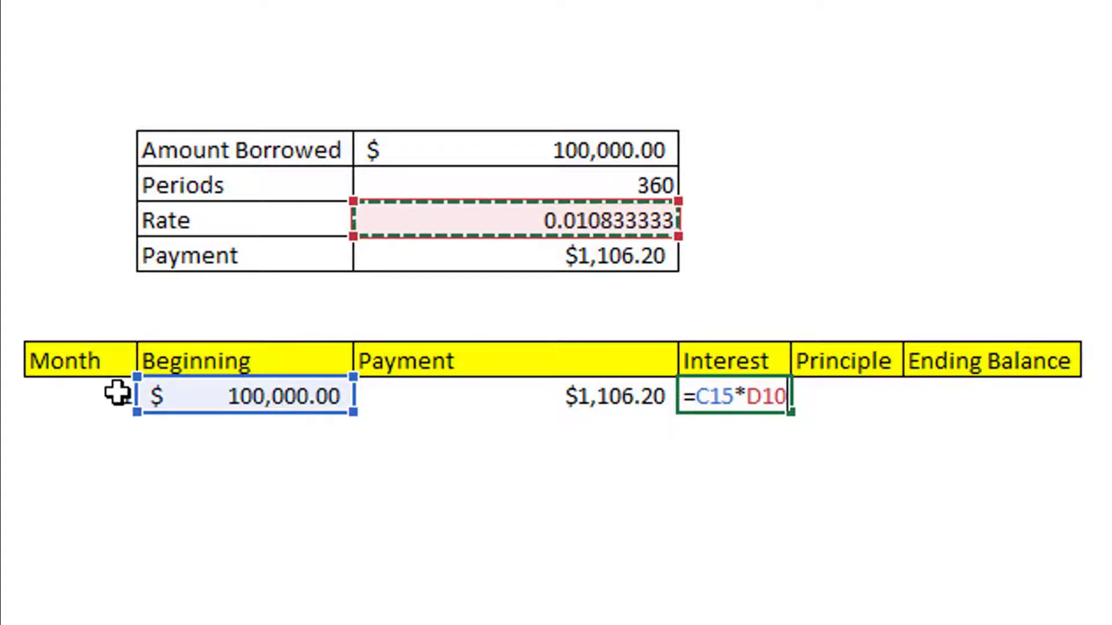
{"action": "key", "text": "Return"}
Calculate the first month's Principle in F15 as the payment minus the interest, using =D15-E15
{"action": "key", "text": "Up"}
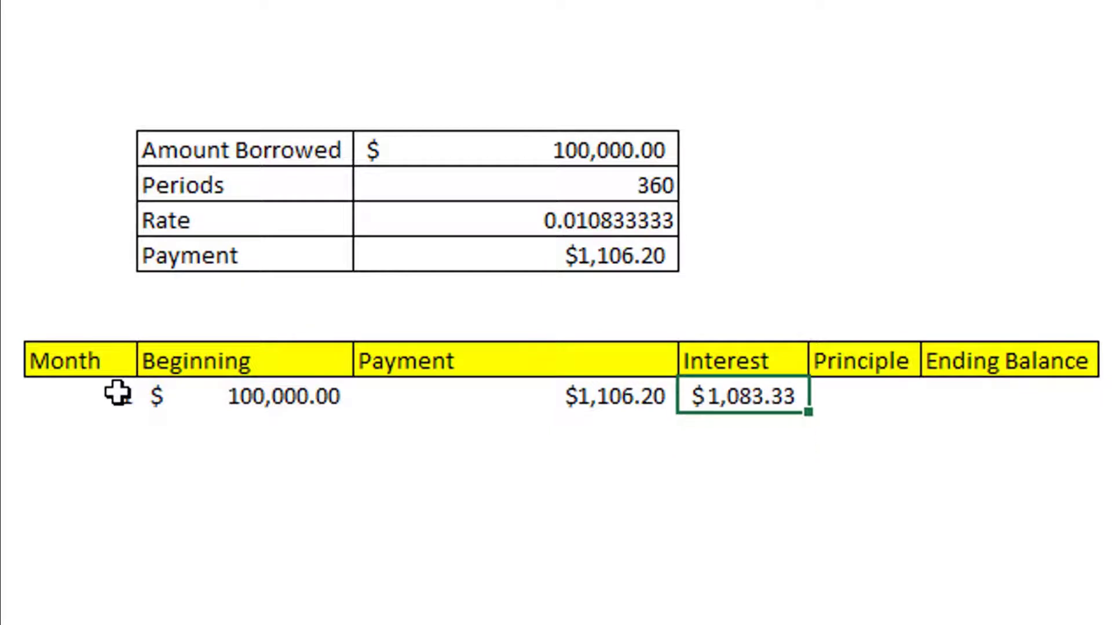
{"action": "key", "text": "Right"}
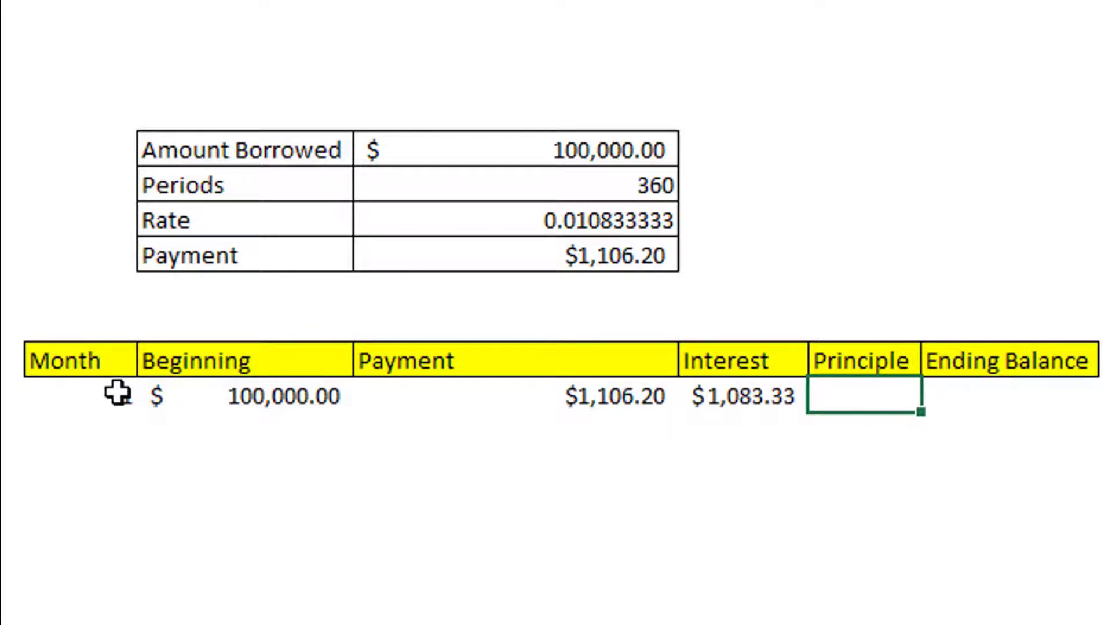
{"action": "type", "text": "="}
{"action": "key", "text": "Left"}
{"action": "key", "text": "Left"}
{"action": "key", "text": "Left"}
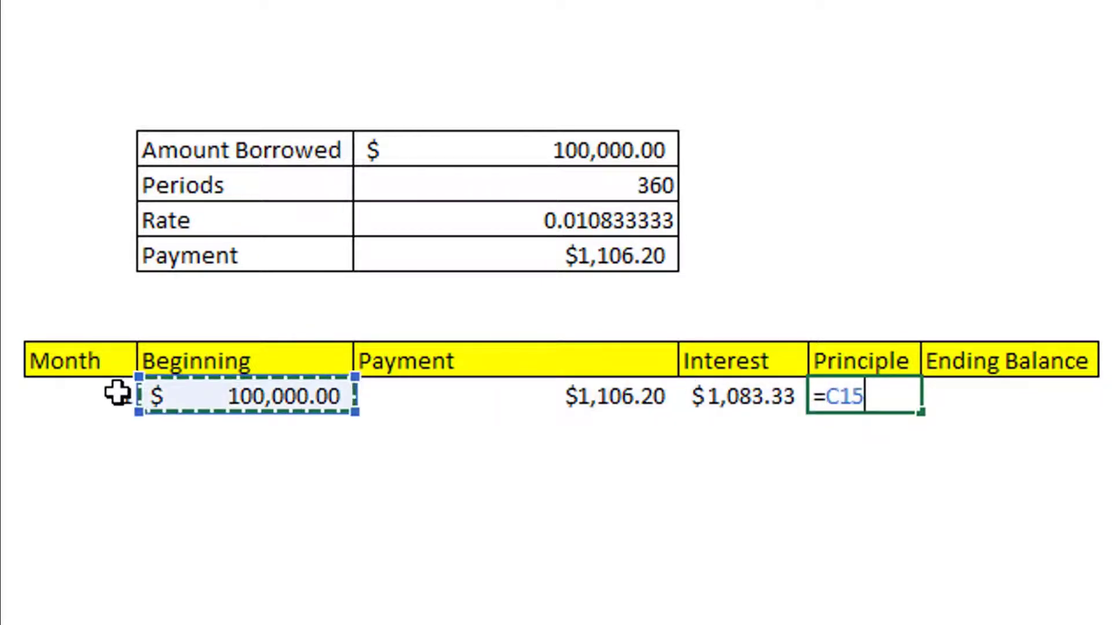
{"action": "key", "text": "Right"}
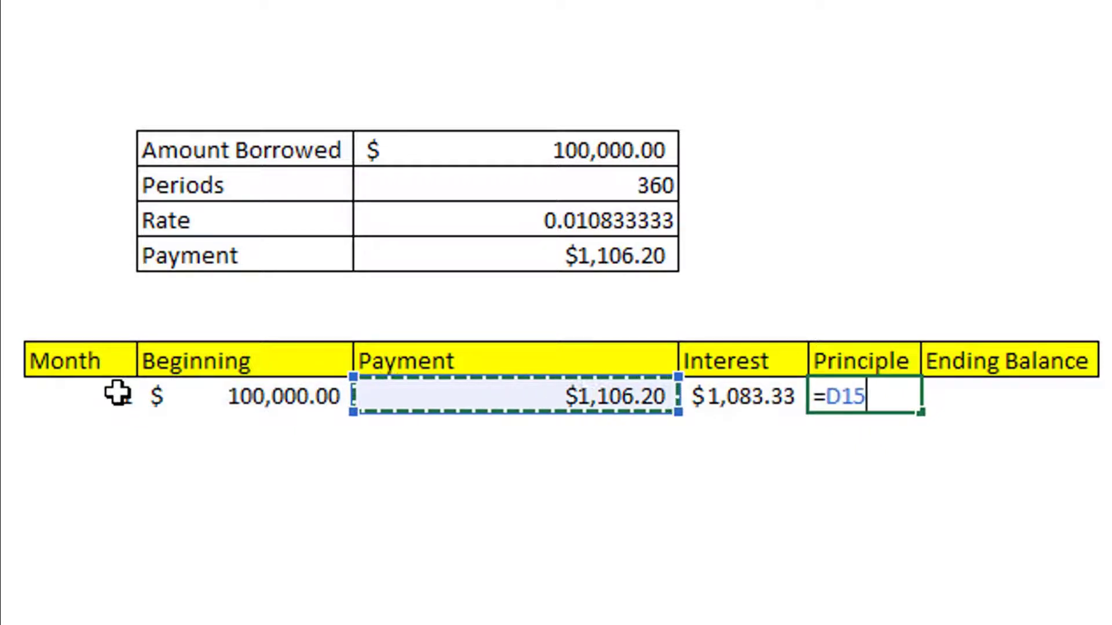
{"action": "type", "text": "-"}
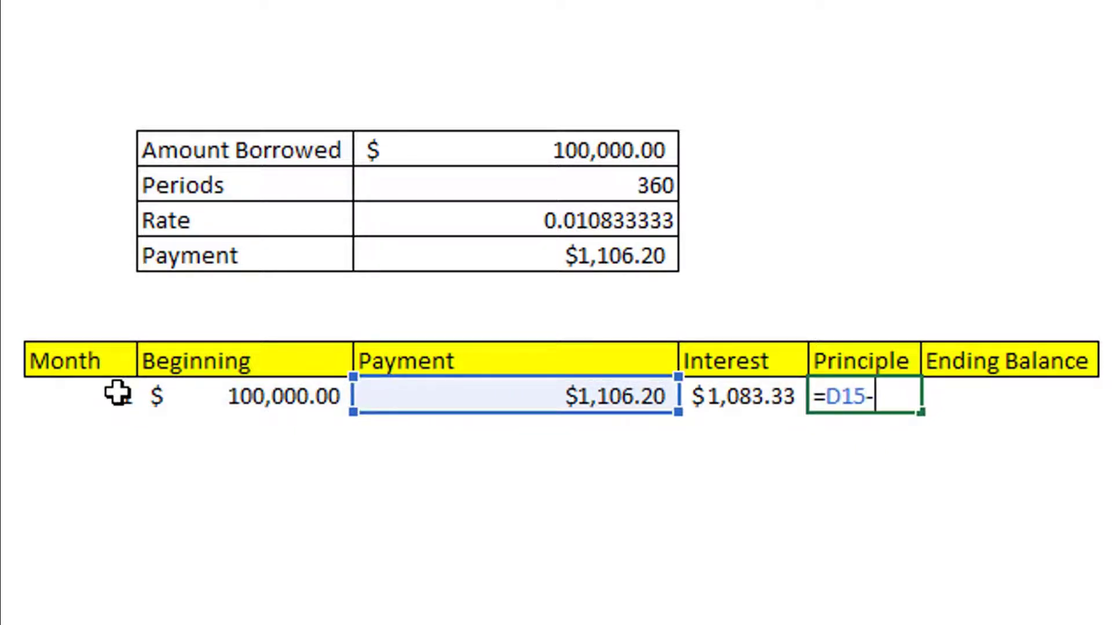
{"action": "type", "text": "0"}
{"action": "key", "text": "BackSpace"}
{"action": "key", "text": "Right"}
{"action": "key", "text": "Left"}
{"action": "key", "text": "Left"}
{"action": "key", "text": "Return"}
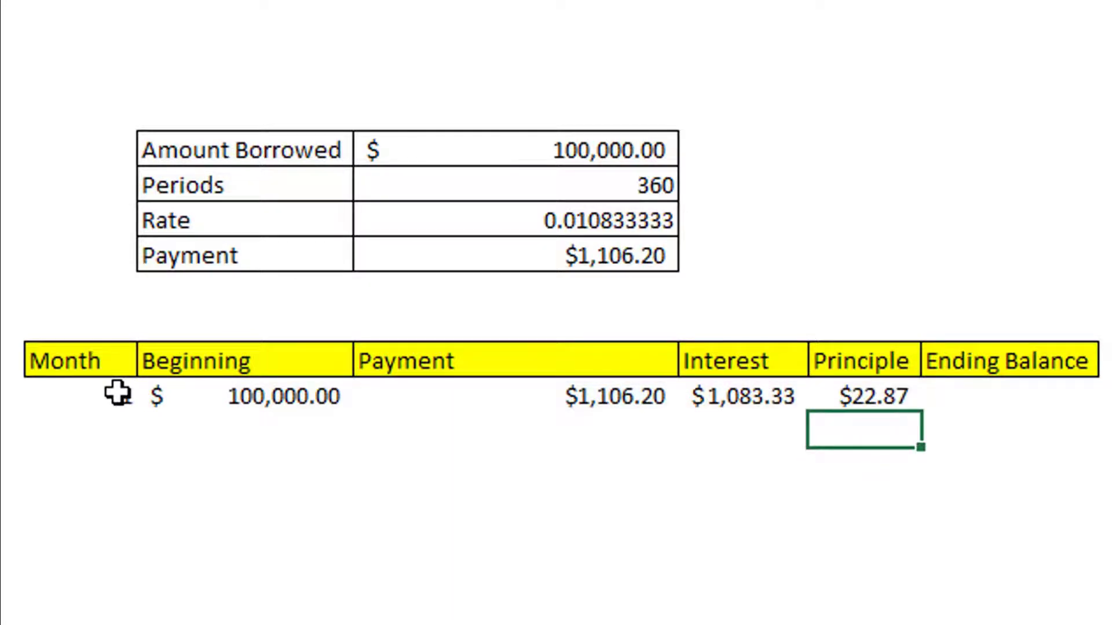
Calculate the first month's Ending Balance in G15 as the beginning balance minus the principle, using =C15-F15
{"action": "key", "text": "Left"}
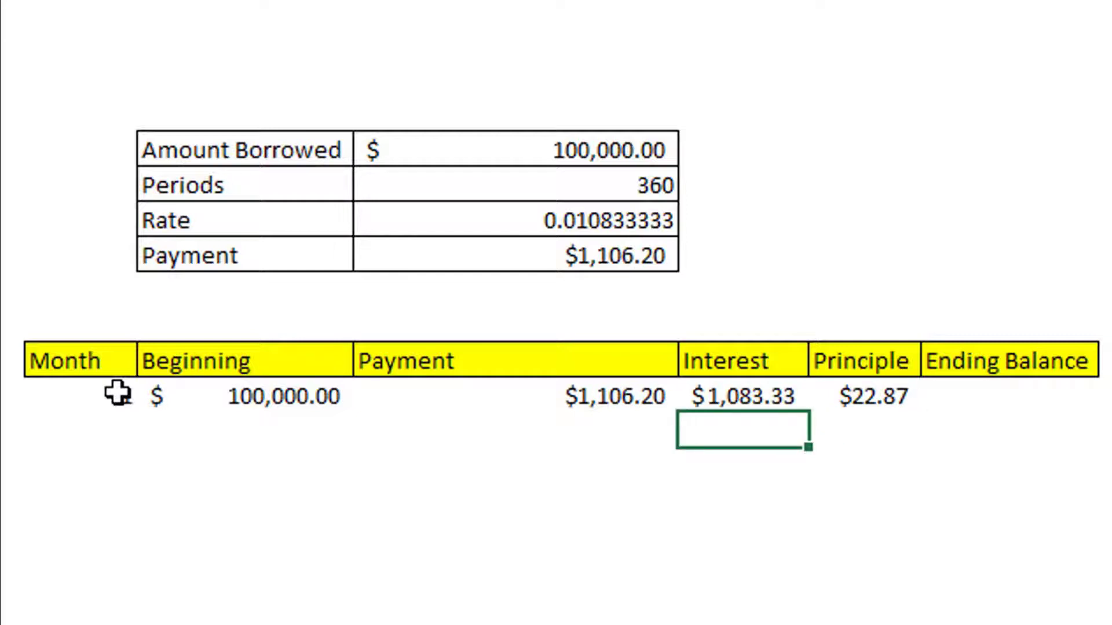
{"action": "key", "text": "Up"}
{"action": "key", "text": "Left"}
{"action": "key", "text": "Right"}
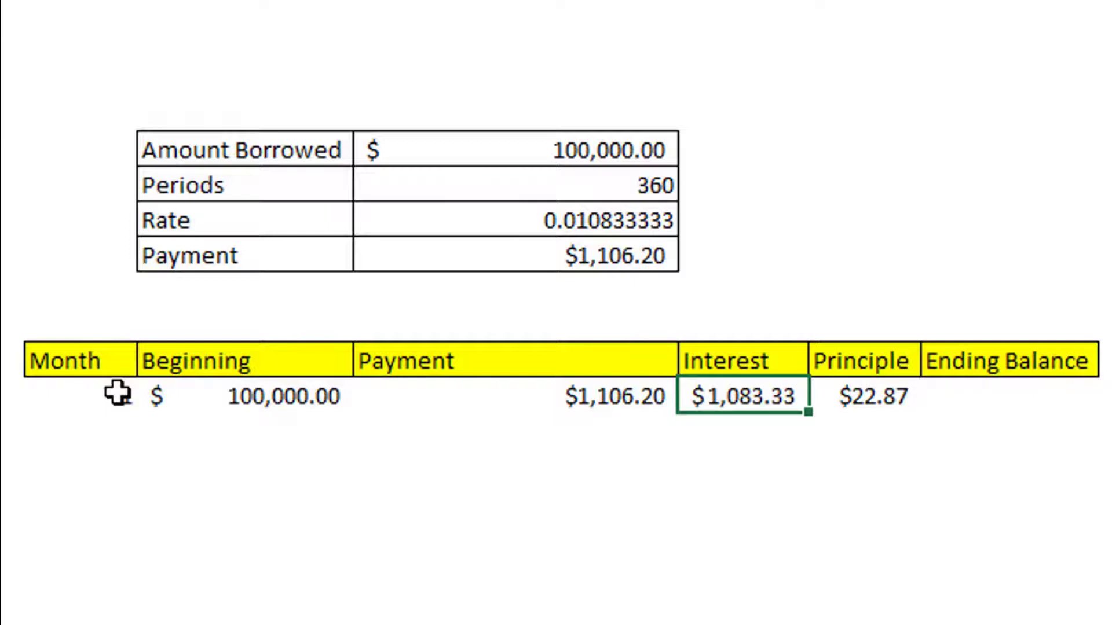
{"action": "key", "text": "Right"}
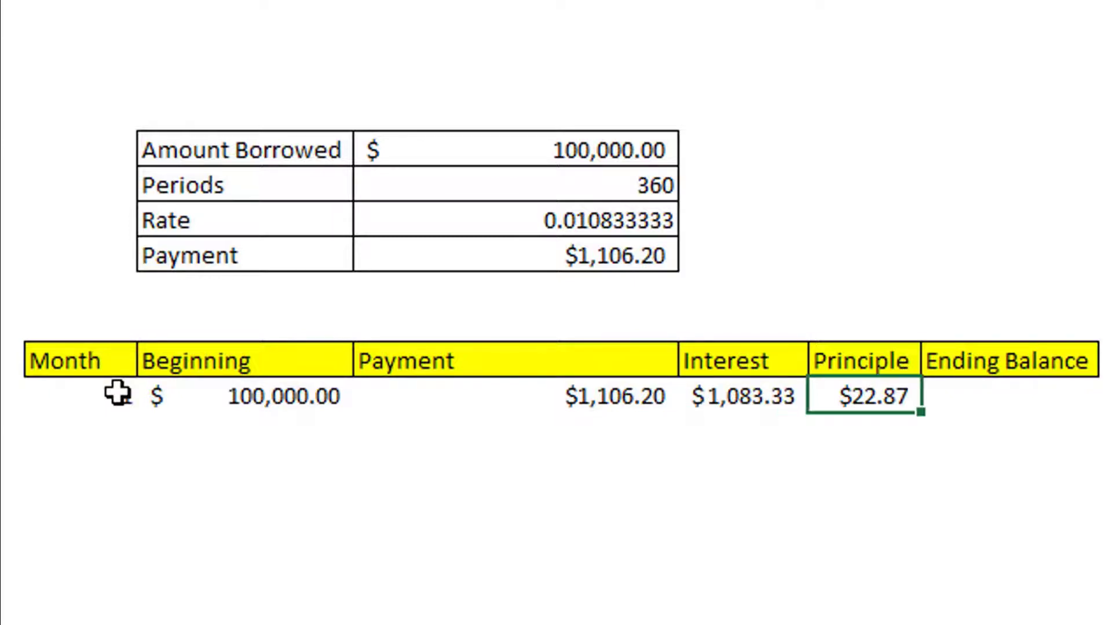
{"action": "key", "text": "Right"}
{"action": "type", "text": "="}
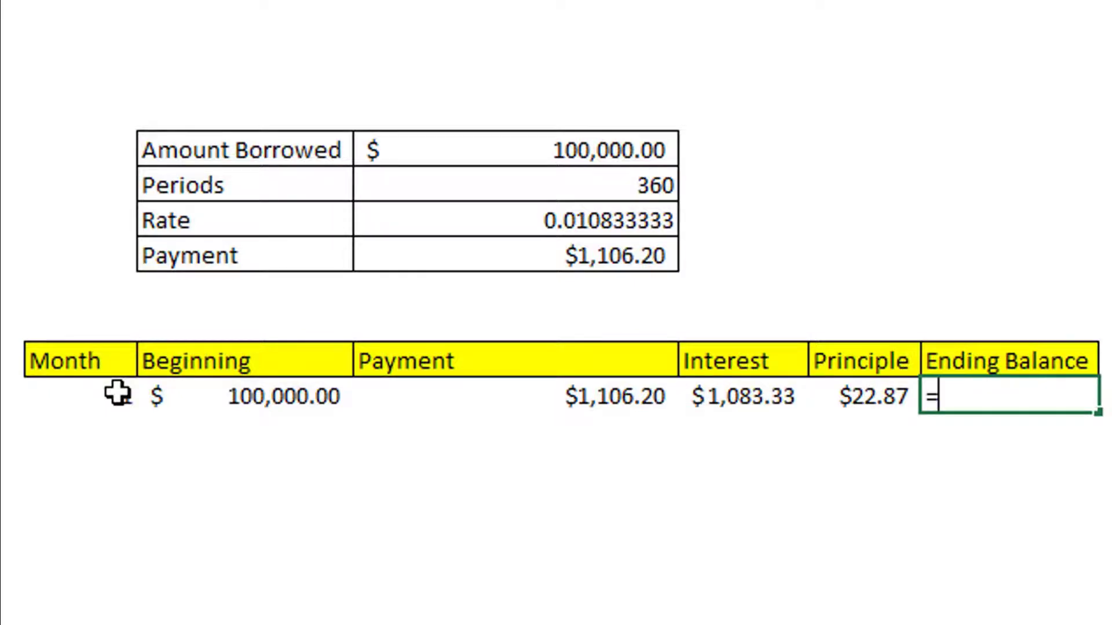
{"action": "key", "text": "Left"}
{"action": "key", "text": "Left"}
{"action": "key", "text": "Left"}
{"action": "key", "text": "Left"}
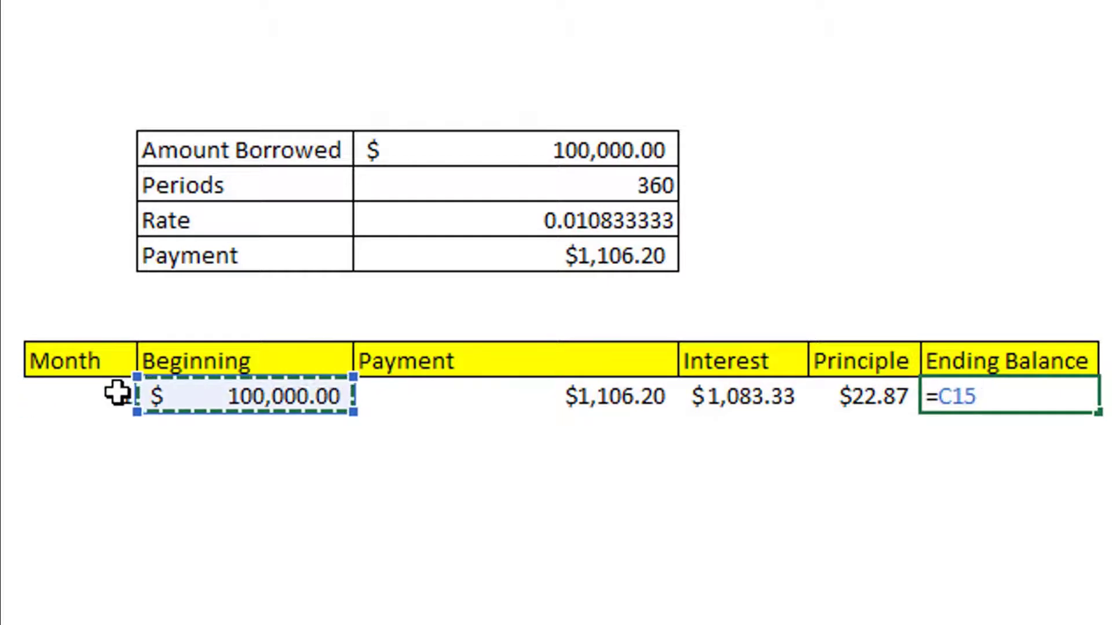
{"action": "type", "text": "-"}
{"action": "key", "text": "Left"}
{"action": "key", "text": "Left"}
{"action": "key", "text": "Left"}
{"action": "key", "text": "Left"}
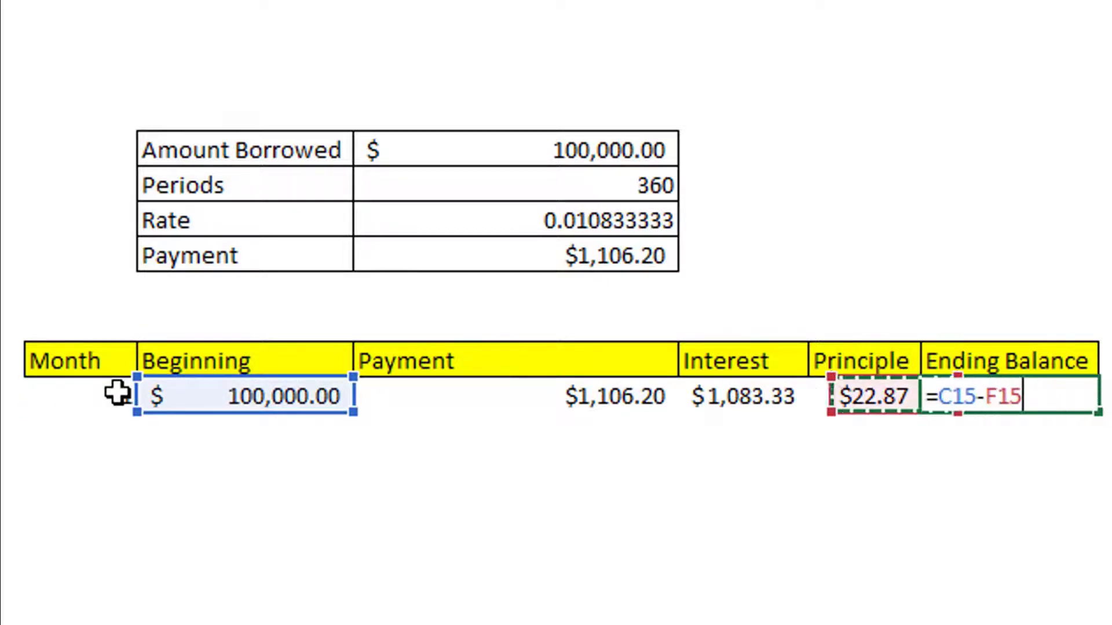
{"action": "key", "text": "Right"}
{"action": "key", "text": "Return"}
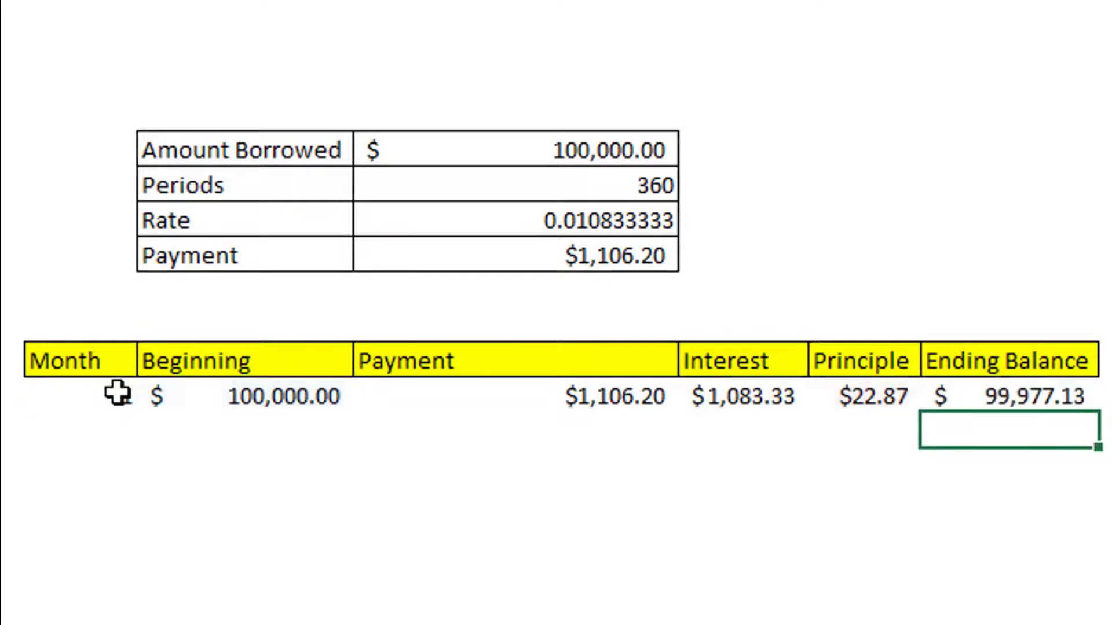
{"action": "key", "text": "Up"}
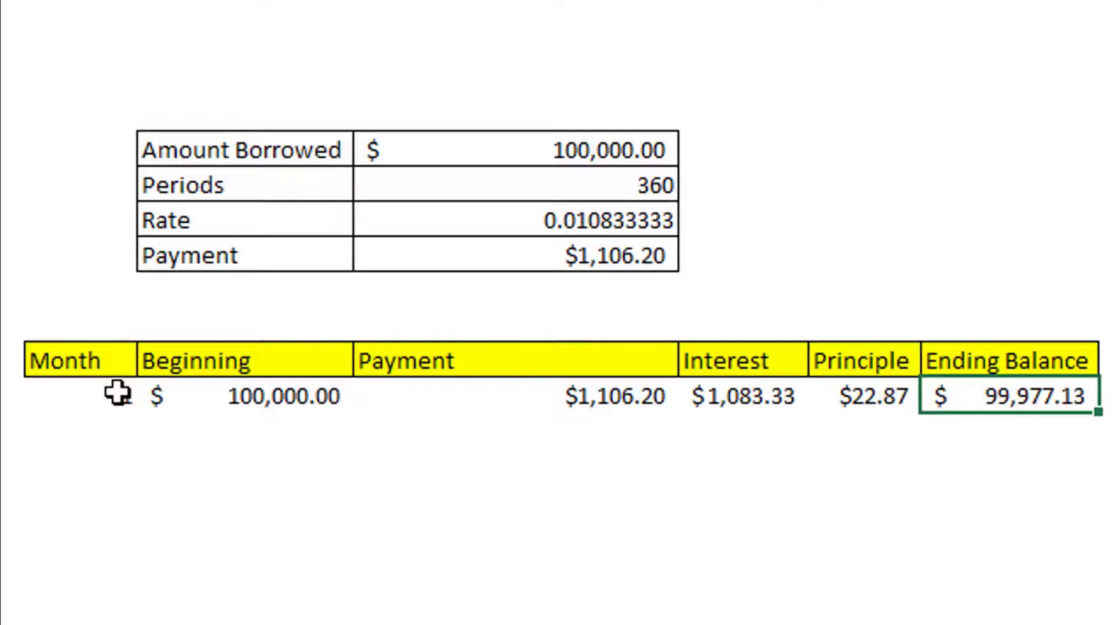
Enter 2 as the second Month in the amortization table
{"action": "key", "text": "Down"}
{"action": "key", "text": "Left"}
{"action": "key", "text": "Left"}
{"action": "key", "text": "Left"}
{"action": "key", "text": "Left"}
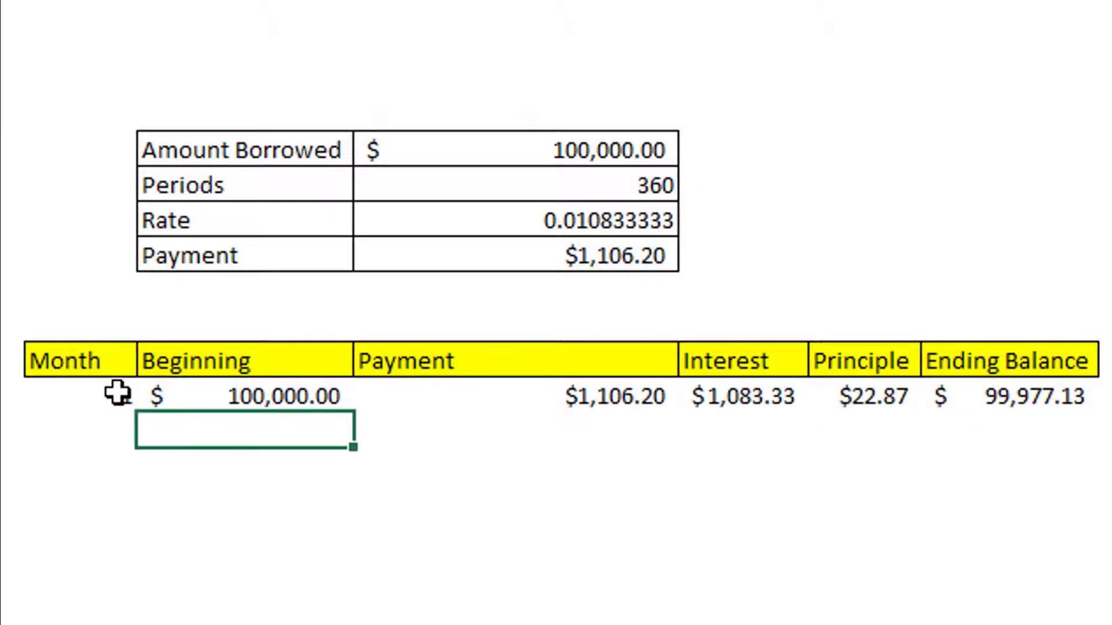
{"action": "key", "text": "Left"}
{"action": "type", "text": "2"}
{"action": "key", "text": "Return"}
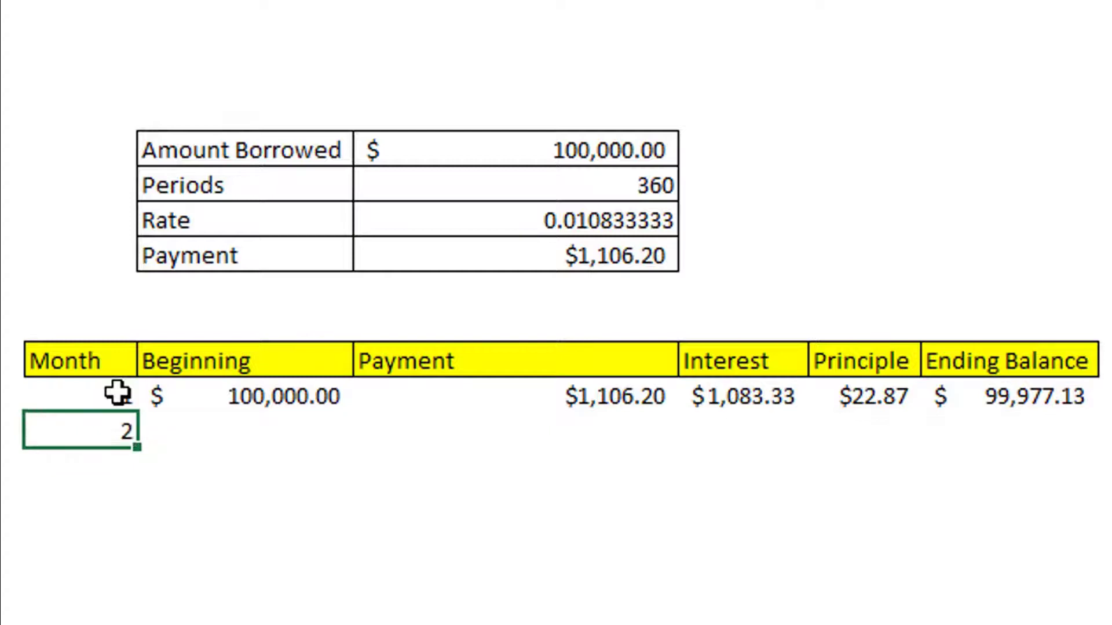
Link the second month's Beginning balance in C16 to the first month's Ending Balance with =G15
{"action": "key", "text": "Right"}
{"action": "key", "text": "Up"}
{"action": "type", "text": "="}
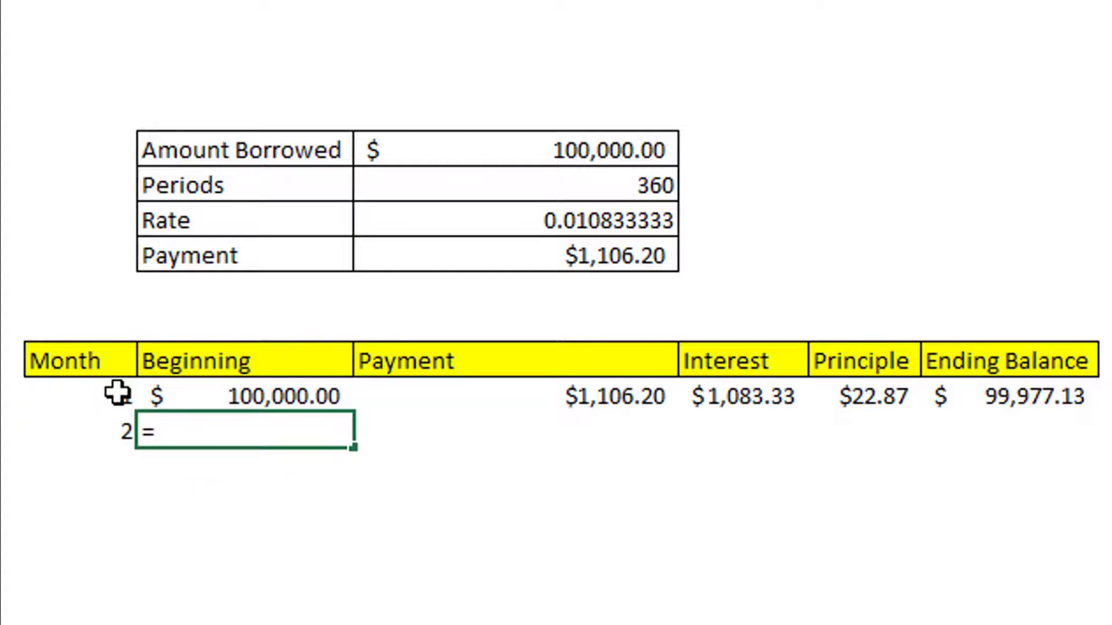
{"action": "key", "text": "Right"}
{"action": "key", "text": "Right"}
{"action": "key", "text": "Right"}
{"action": "key", "text": "Right"}
{"action": "key", "text": "Right"}
{"action": "key", "text": "Up"}
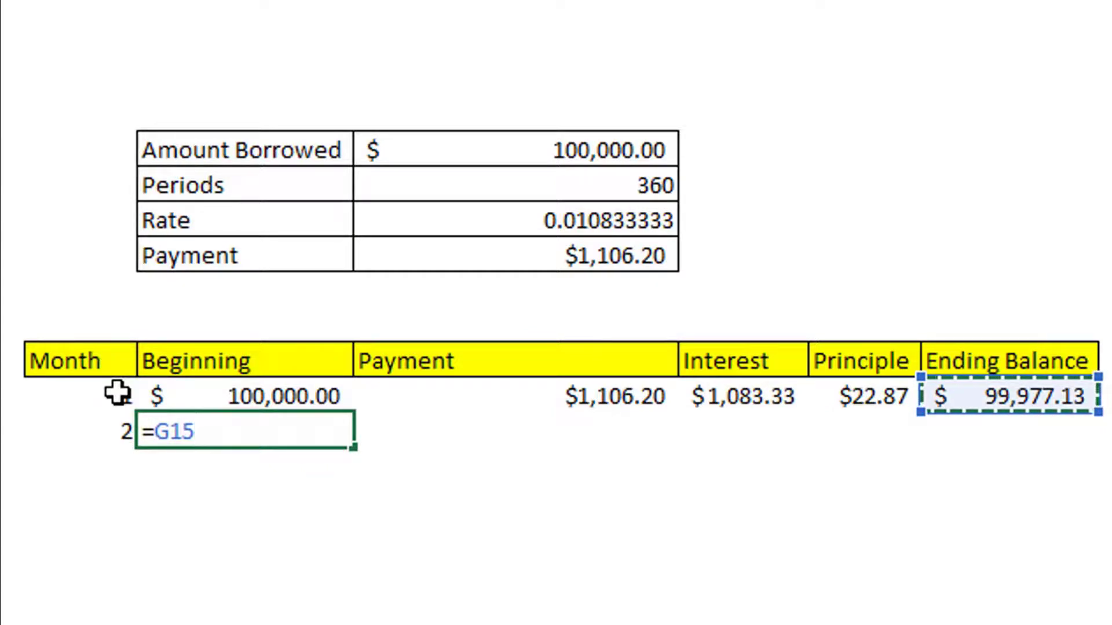
{"action": "key", "text": "Return"}
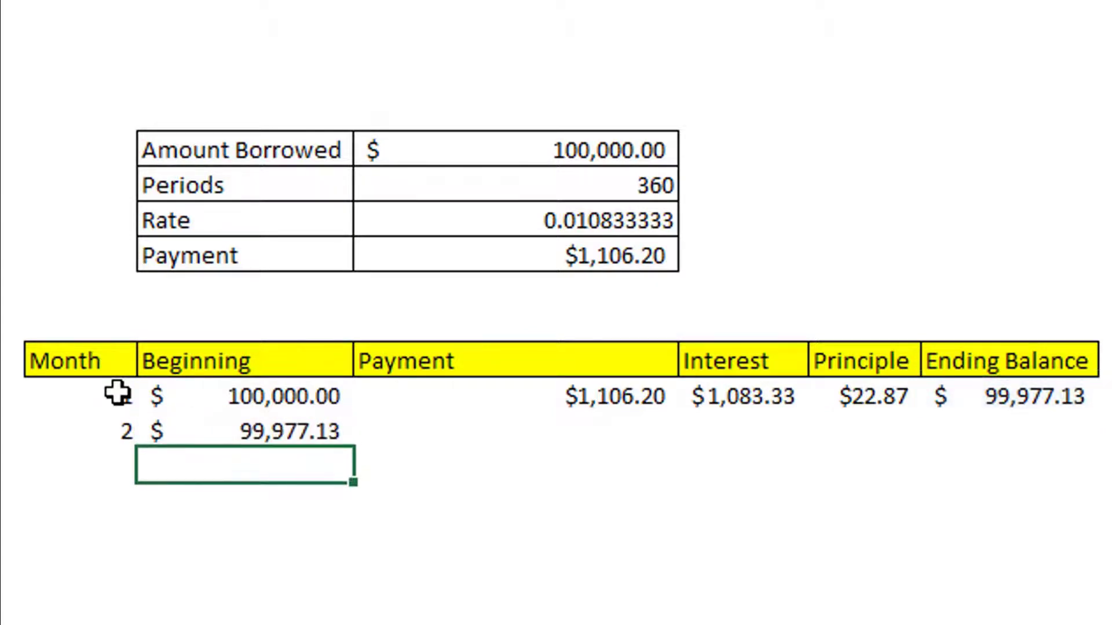
Link the second month's Payment in D16 to the calculated loan payment with the absolute reference =$D$11
{"action": "key", "text": "Up"}
{"action": "key", "text": "Right"}
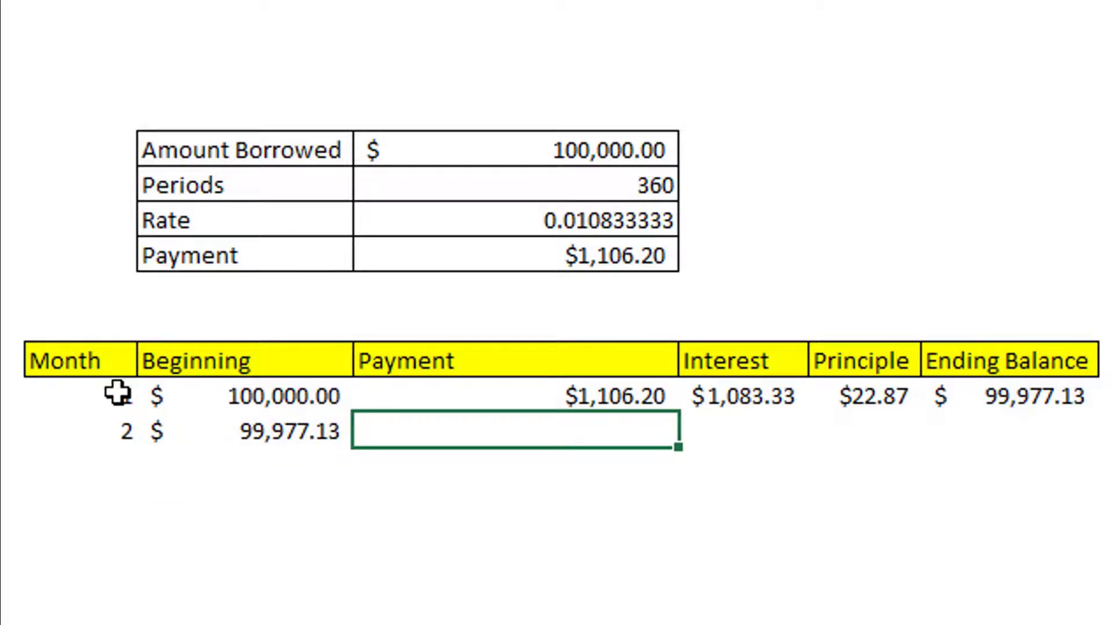
{"action": "type", "text": "="}
{"action": "key", "text": "Up"}
{"action": "key", "text": "Up"}
{"action": "key", "text": "Up"}
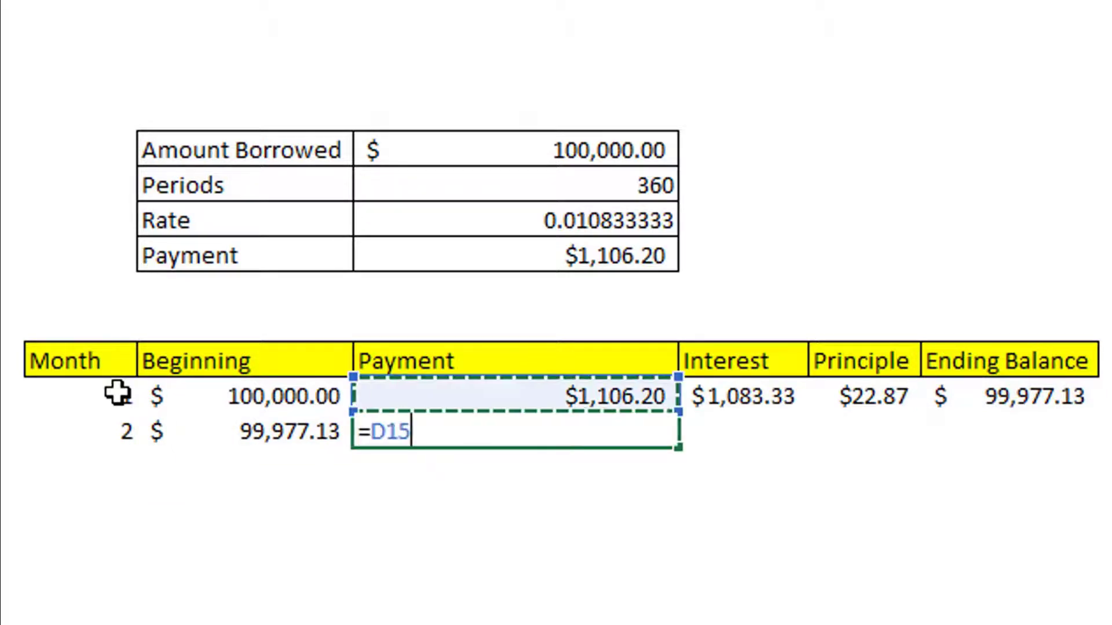
{"action": "key", "text": "Up"}
{"action": "key", "text": "Up"}
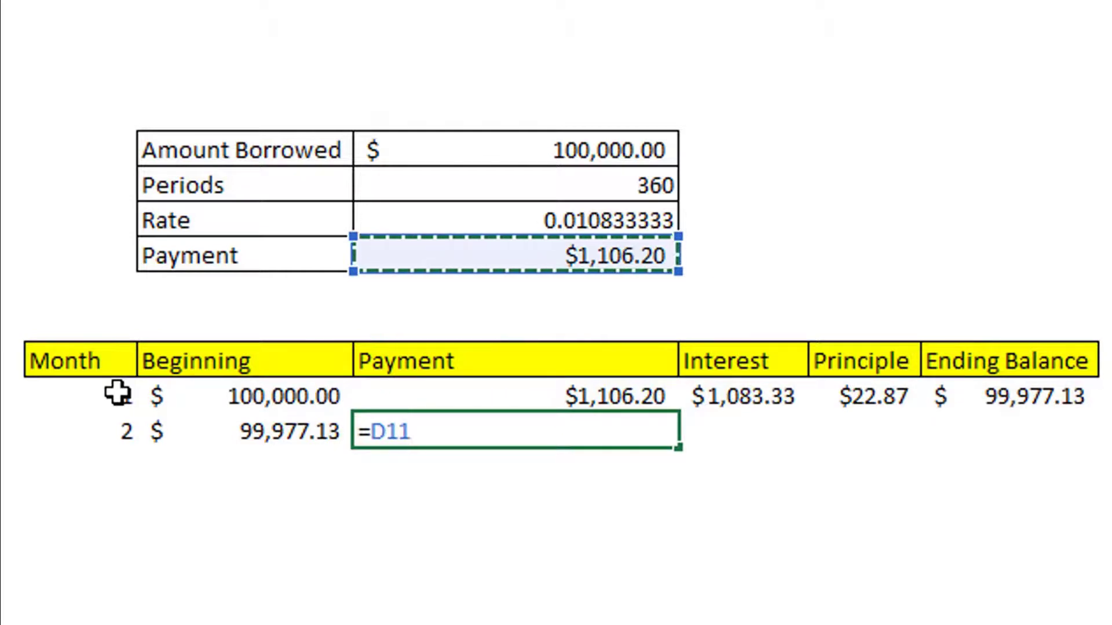
{"action": "key", "text": "F4"}
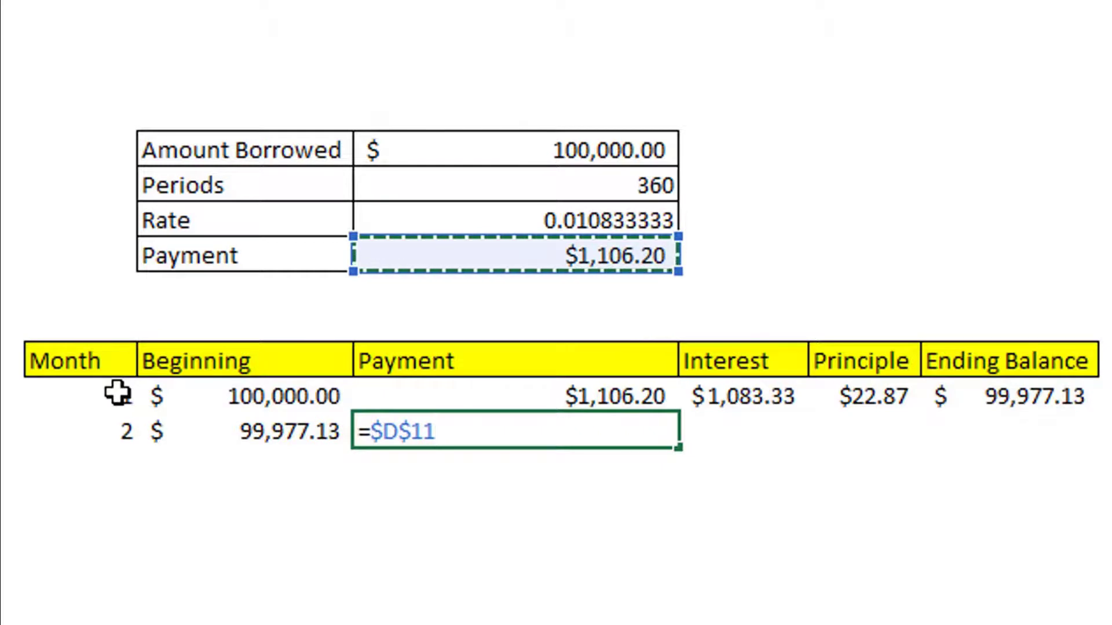
{"action": "key", "text": "Return"}
Calculate the second month's Interest in E16 as the beginning balance times the fixed rate cell, using =C16*$D$10
{"action": "key", "text": "Up"}
{"action": "key", "text": "Right"}
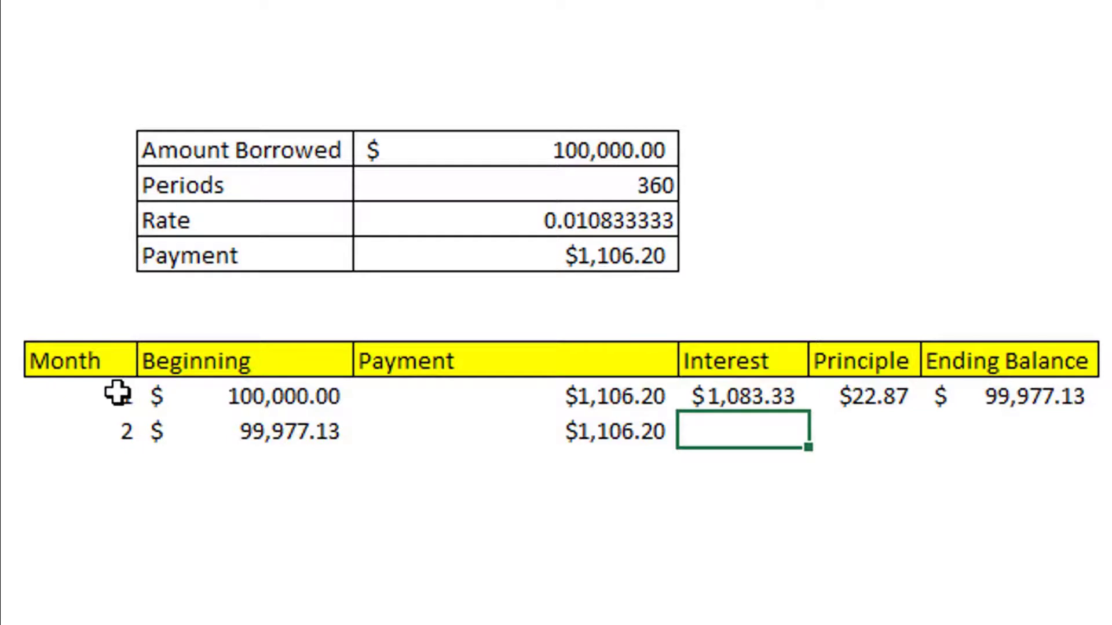
{"action": "type", "text": "="}
{"action": "key", "text": "Left"}
{"action": "key", "text": "Left"}
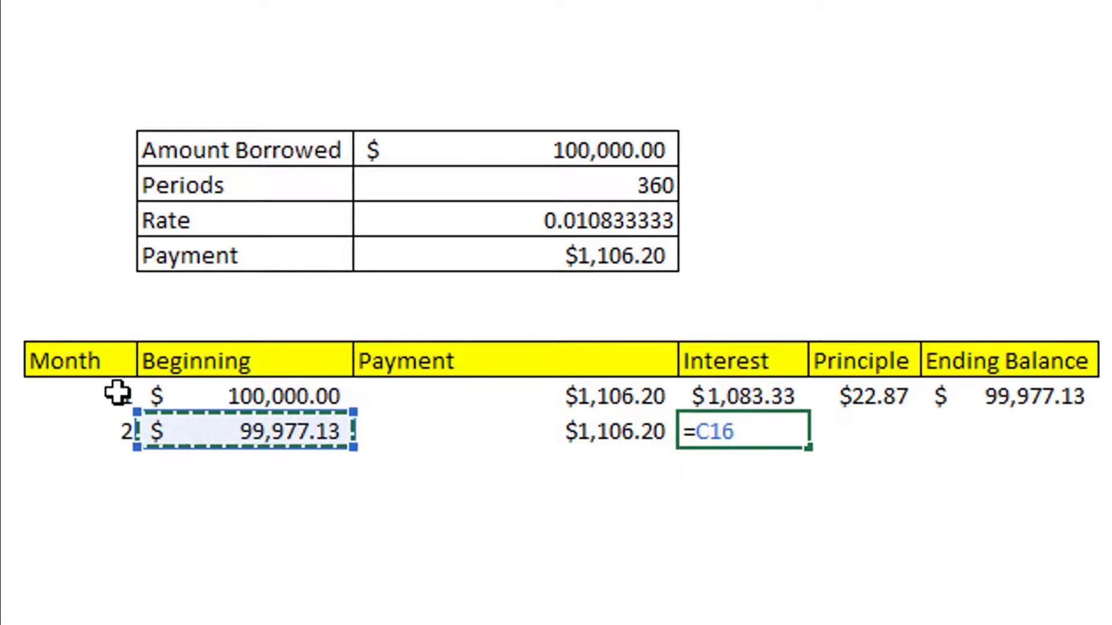
{"action": "type", "text": "*"}
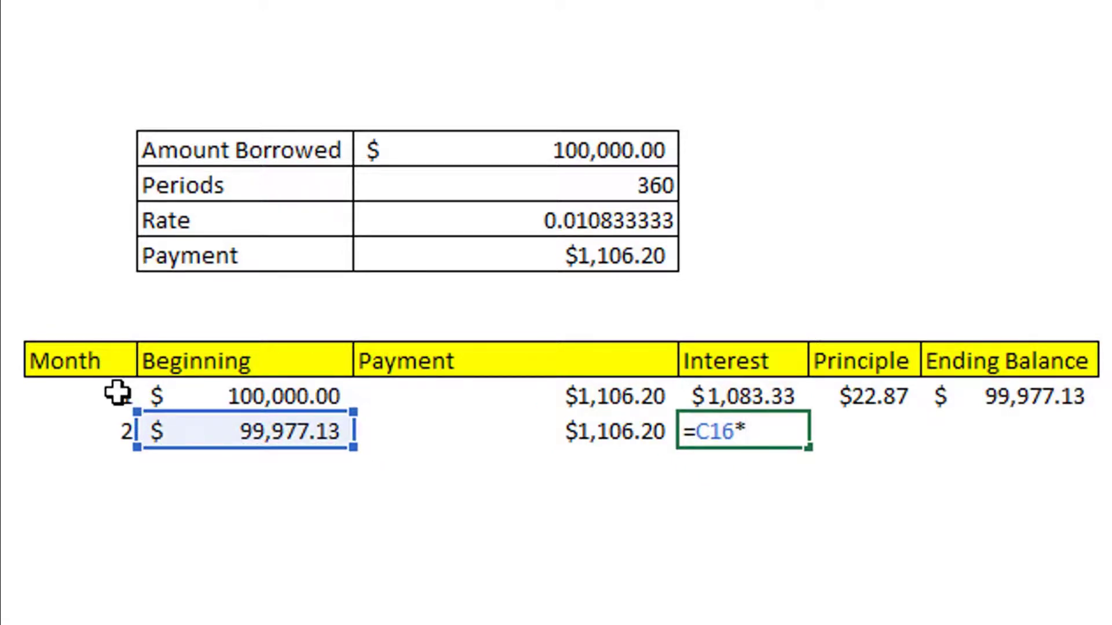
{"action": "key", "text": "Right"}
{"action": "key", "text": "Up"}
{"action": "key", "text": "Up"}
{"action": "key", "text": "Up"}
{"action": "key", "text": "Up"}
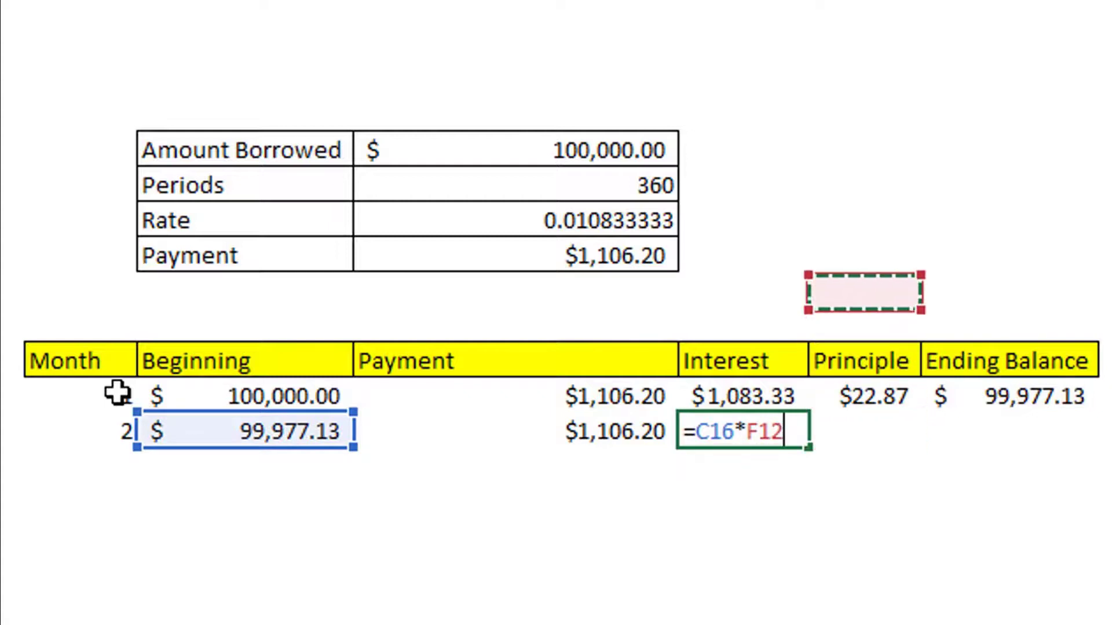
{"action": "key", "text": "Left"}
{"action": "key", "text": "Left"}
{"action": "key", "text": "Up"}
{"action": "key", "text": "Up"}
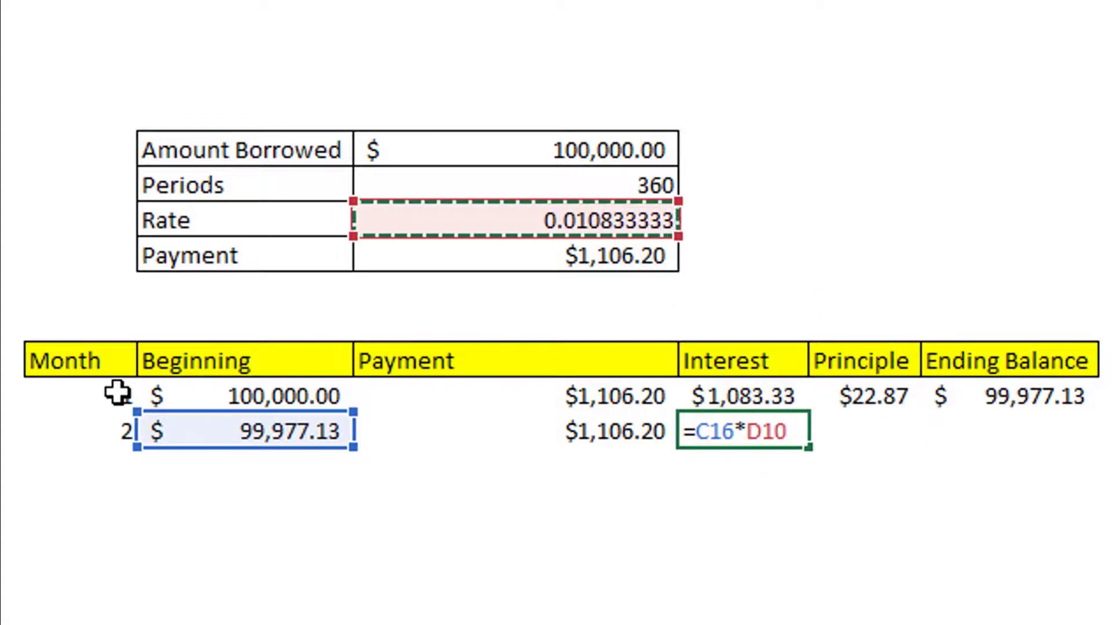
{"action": "key", "text": "F4"}
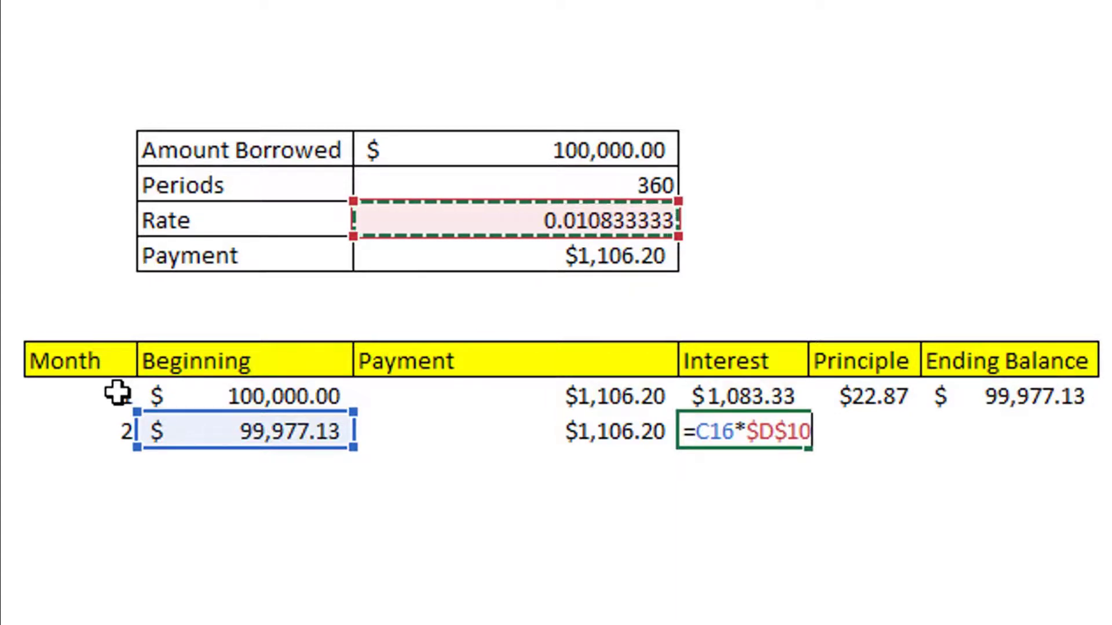
{"action": "key", "text": "Return"}
{"action": "key", "text": "Up"}
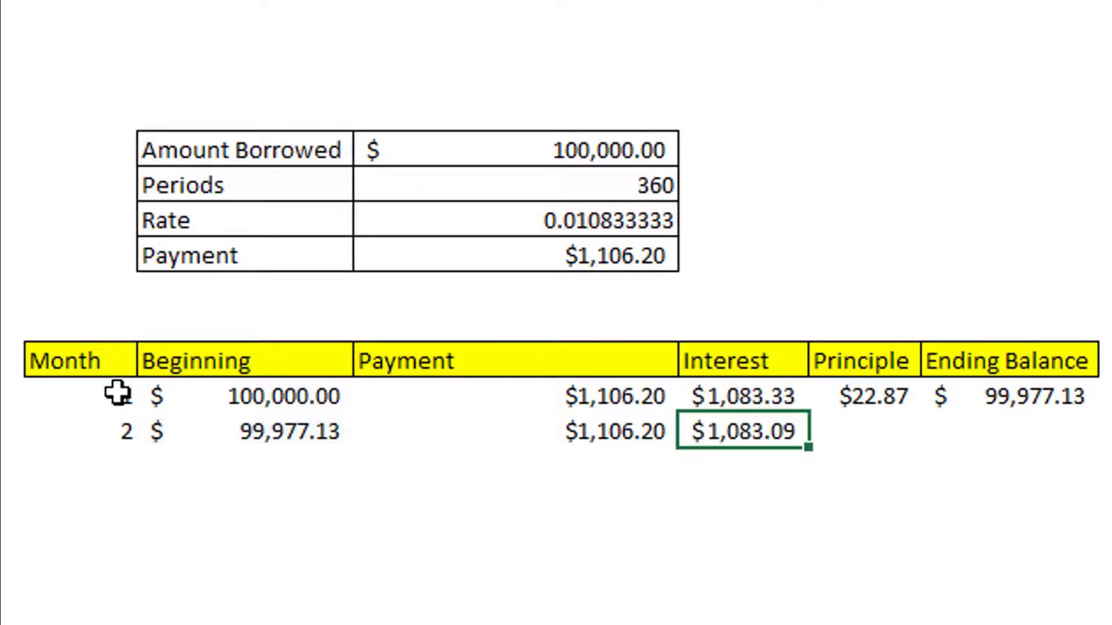
Calculate the second month's Principle in F16 as the payment minus the interest, using =D16-E16
{"action": "key", "text": "Right"}
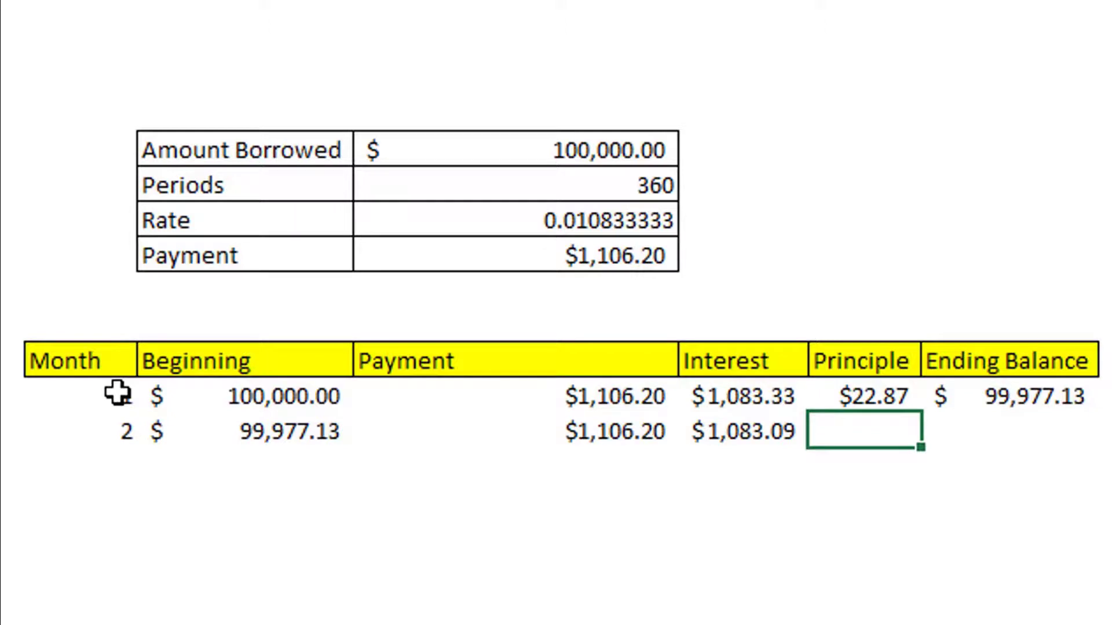
{"action": "type", "text": "="}
{"action": "key", "text": "Left"}
{"action": "key", "text": "Left"}
{"action": "key", "text": "Left"}
{"action": "key", "text": "Right"}
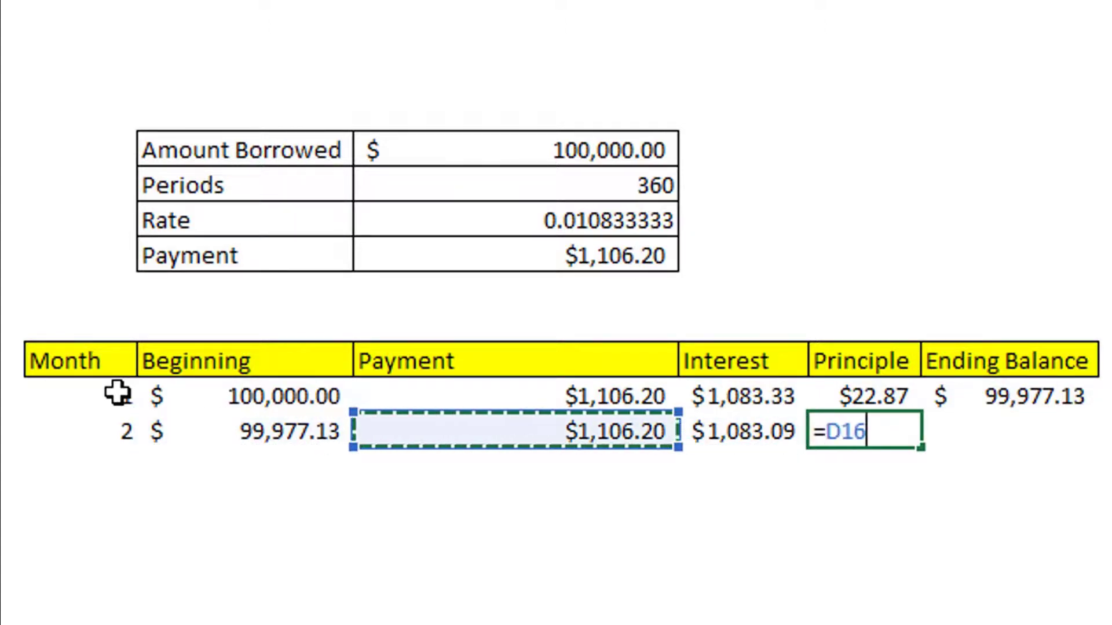
{"action": "type", "text": "-"}
{"action": "key", "text": "Right"}
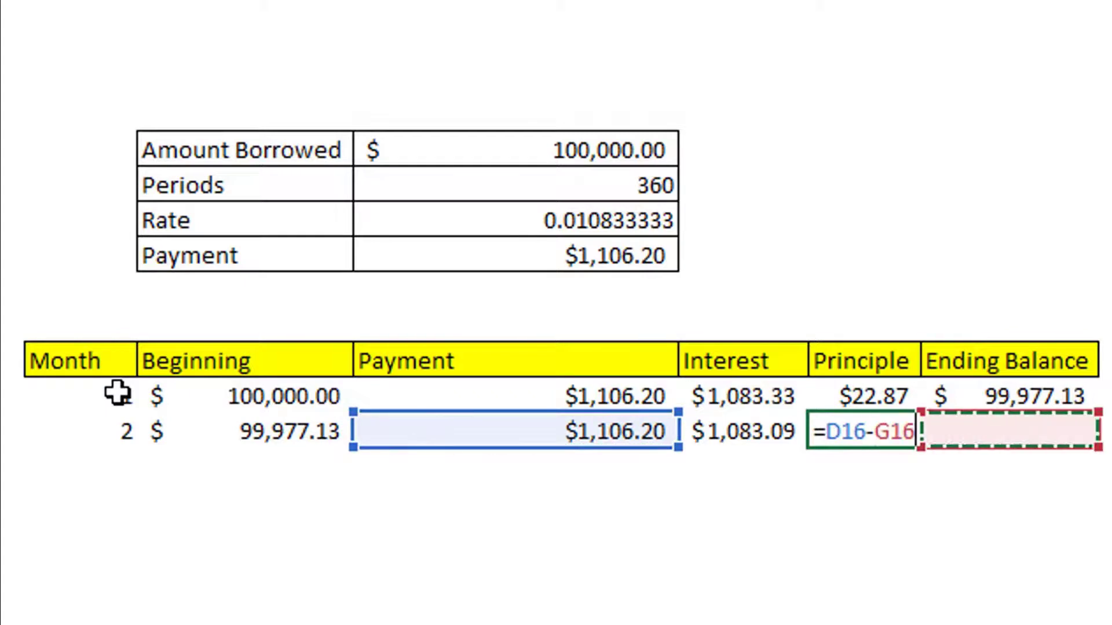
{"action": "key", "text": "Left"}
{"action": "key", "text": "Left"}
{"action": "key", "text": "Return"}
{"action": "key", "text": "Up"}
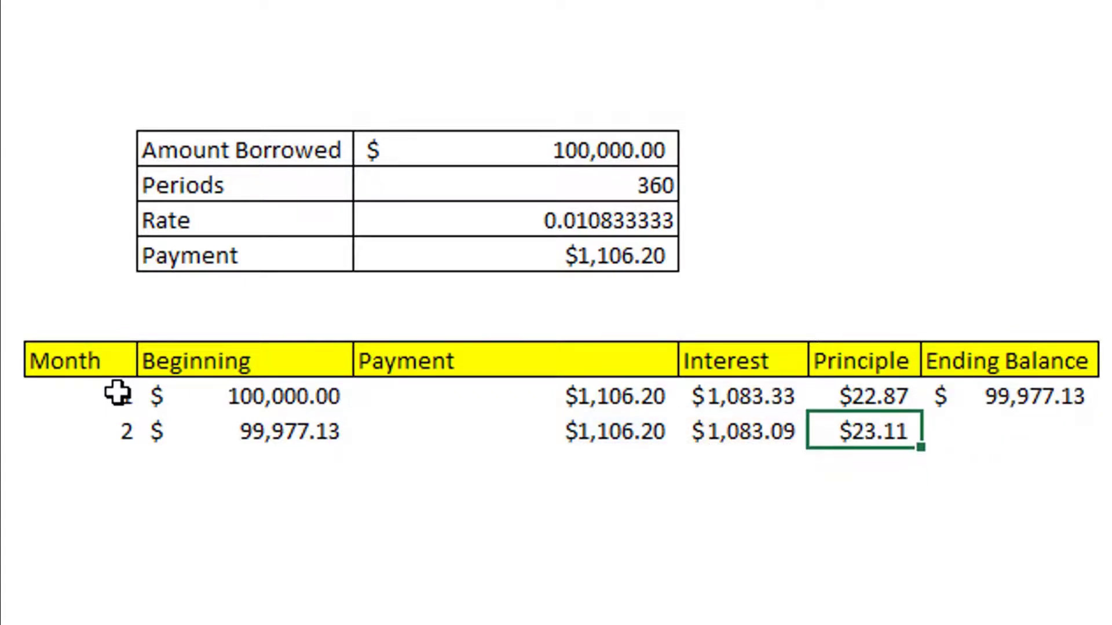
{"action": "key", "text": "Right"}
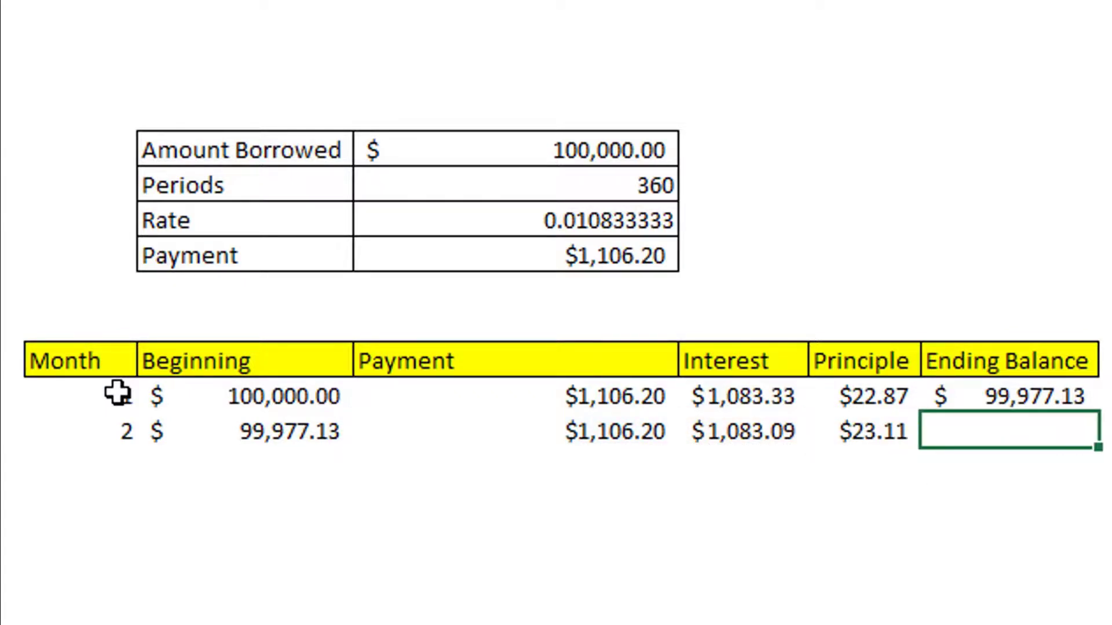
Calculate the second month's Ending Balance in G16 as the beginning balance minus the principle, using =C16-F16
{"action": "type", "text": "="}
{"action": "key", "text": "Left"}
{"action": "key", "text": "Left"}
{"action": "key", "text": "Left"}
{"action": "key", "text": "Left"}
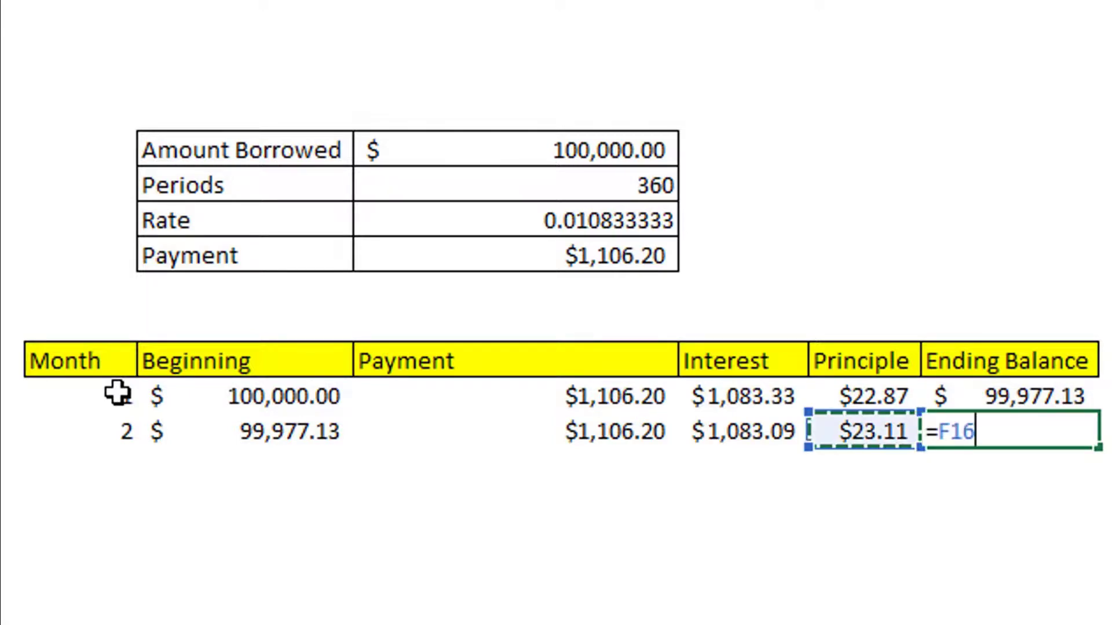
{"action": "type", "text": "-"}
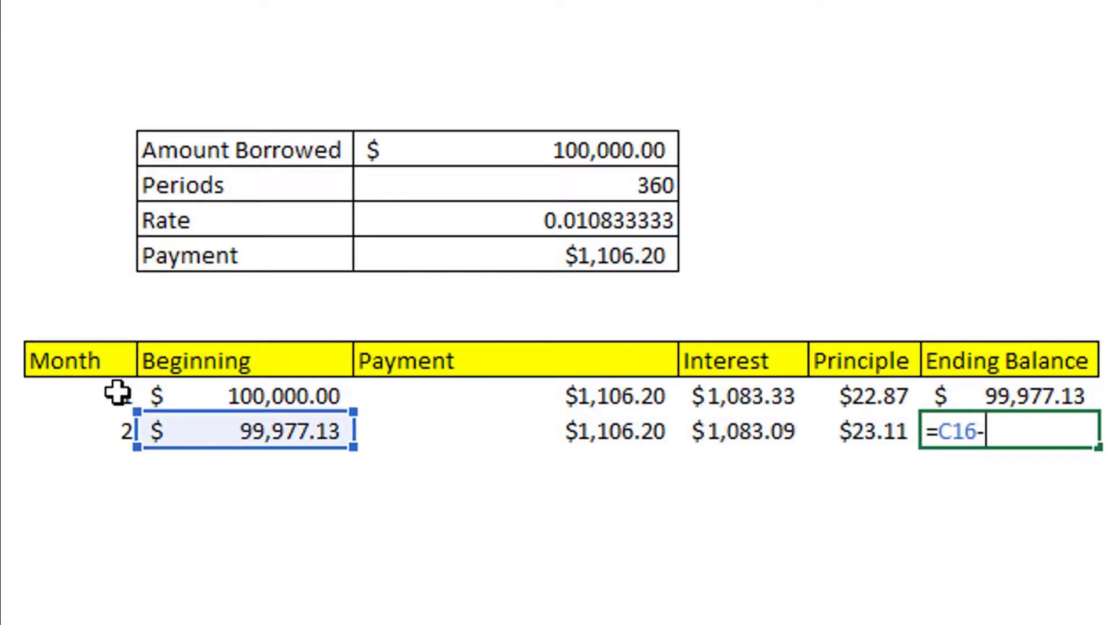
{"action": "key", "text": "Right"}
{"action": "key", "text": "Left"}
{"action": "key", "text": "Left"}
{"action": "key", "text": "Left"}
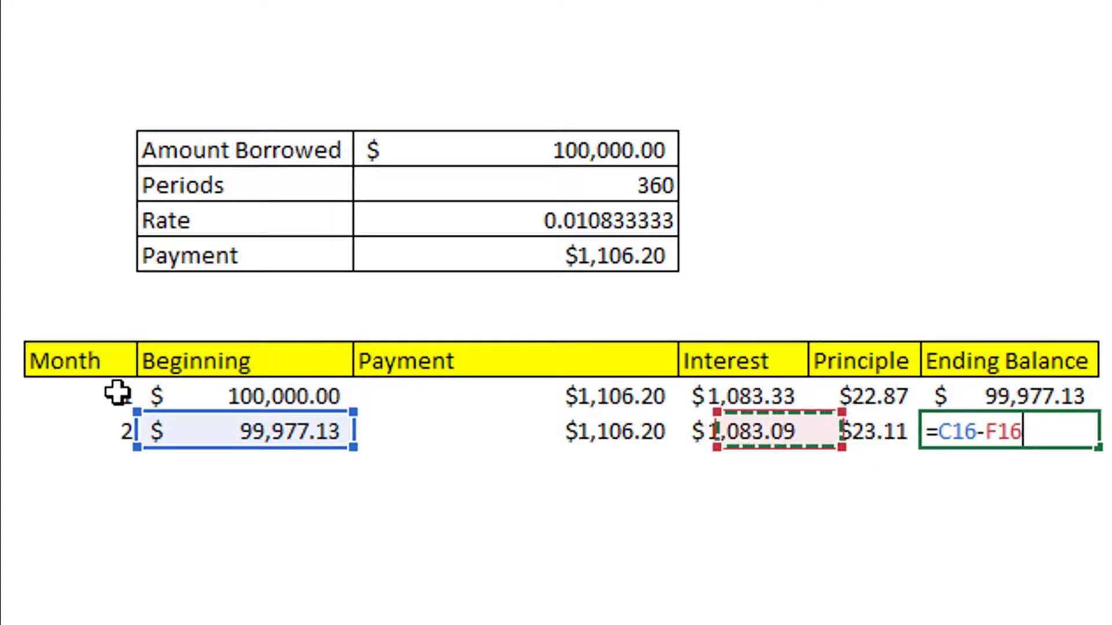
{"action": "key", "text": "Right"}
{"action": "key", "text": "Return"}
{"action": "key", "text": "Up"}
{"action": "key", "text": "Left"}
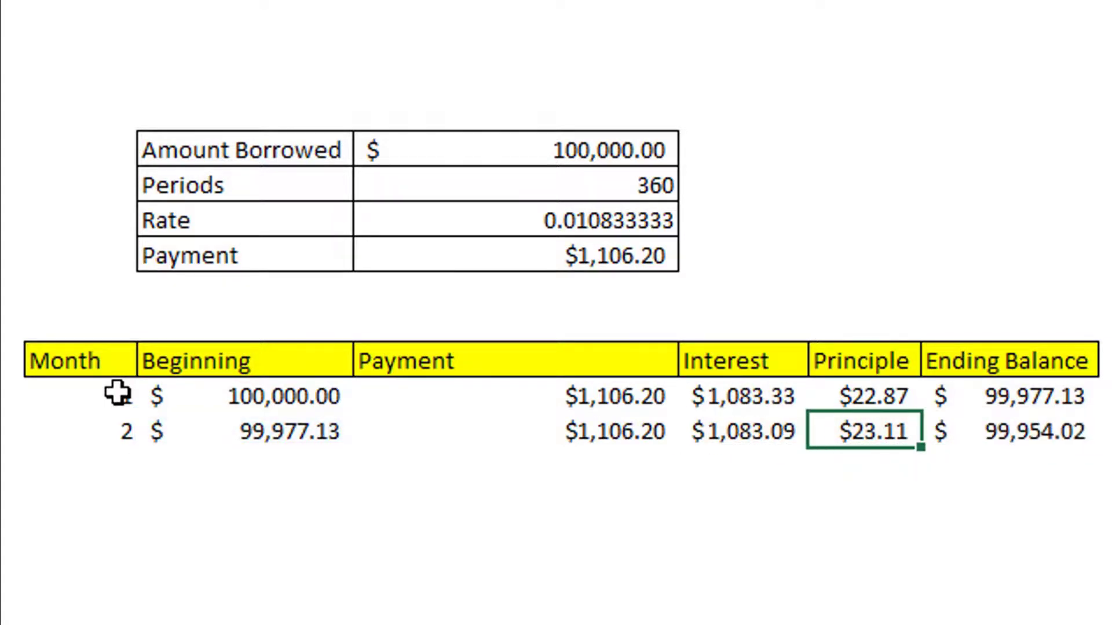
Fill the second month's row from Month to Ending Balance down to row 374, ending at month 360
{"action": "left_click_drag", "start_coordinate": [129, 433], "coordinate": [1084, 440]}
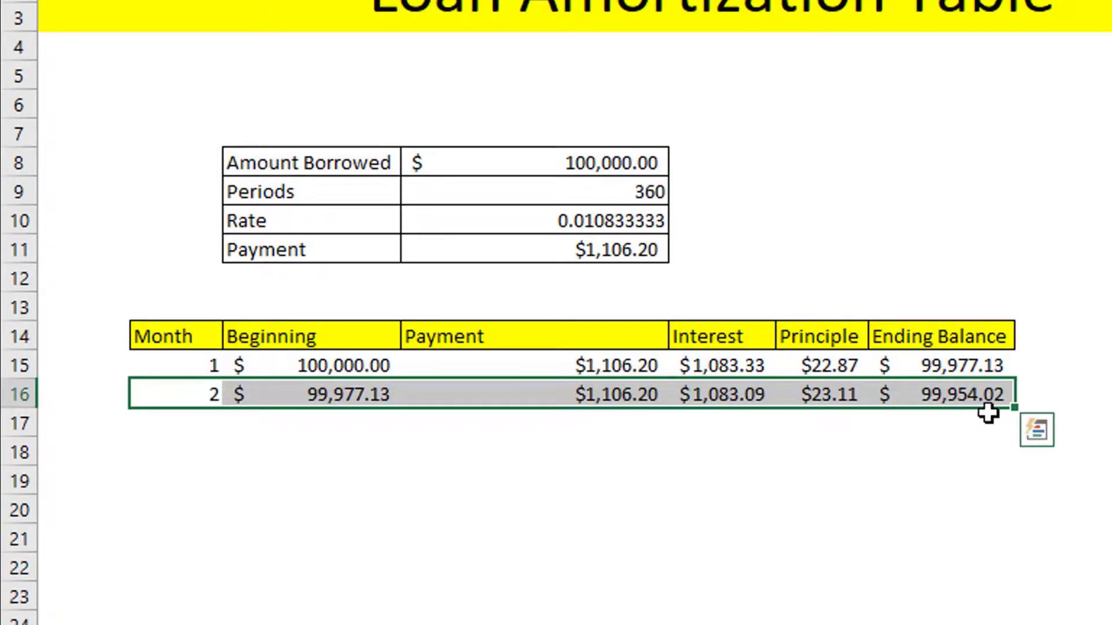
{"action": "left_click_drag", "start_coordinate": [1014, 409], "coordinate": [1025, 624]}
{"action": "scroll", "coordinate": [572, 312], "scroll_direction": "down", "scroll_amount": 3}
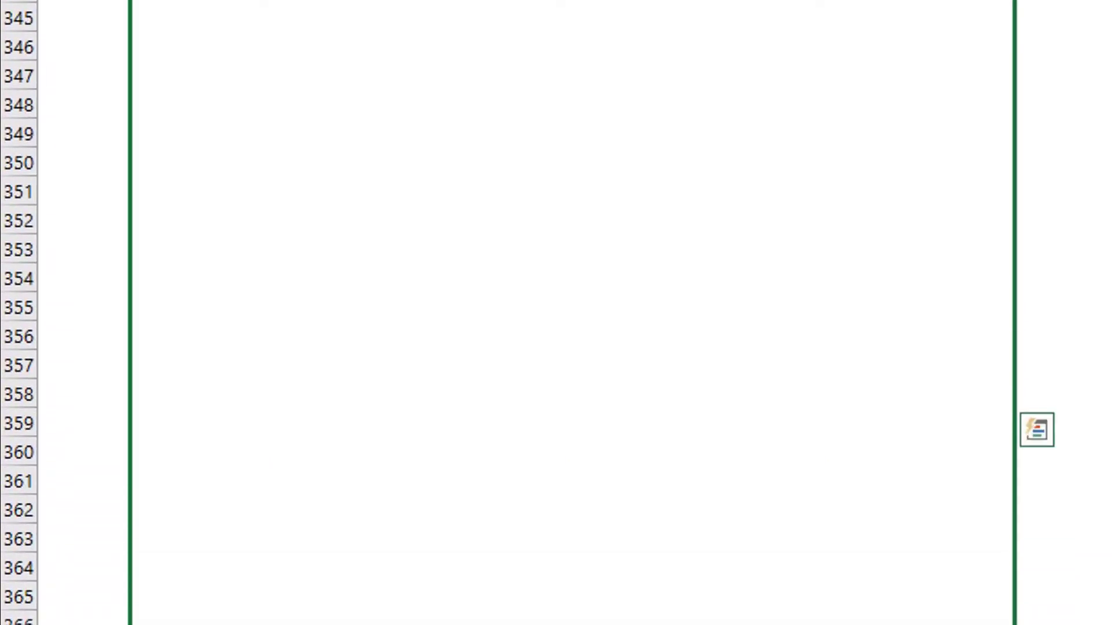
{"action": "scroll", "coordinate": [572, 313], "scroll_direction": "down", "scroll_amount": 2}
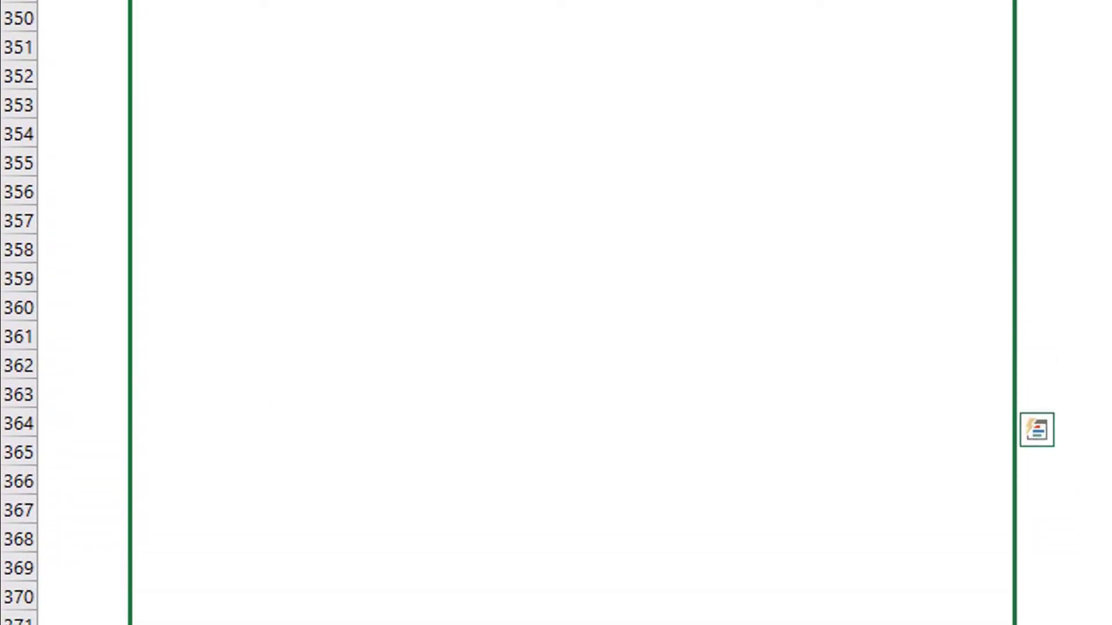
{"action": "scroll", "coordinate": [572, 312], "scroll_direction": "down", "scroll_amount": 1}
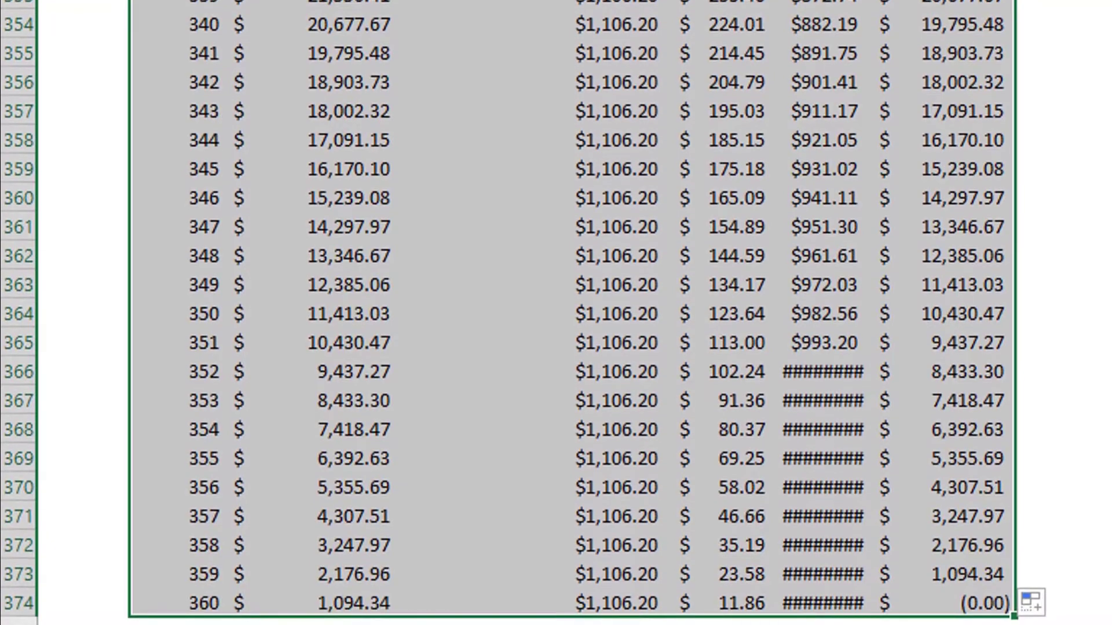
Widen the Principle column to fit its values and check the Ending Balance of month 360
{"action": "double_click", "coordinate": [868, 1]}
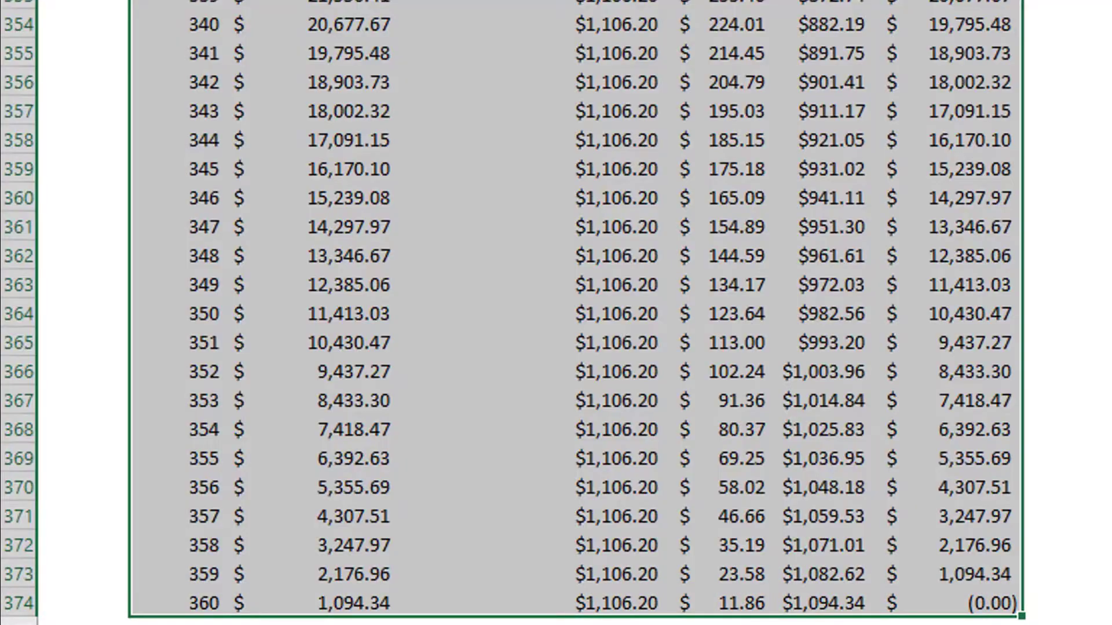
{"action": "left_click", "coordinate": [1068, 602]}
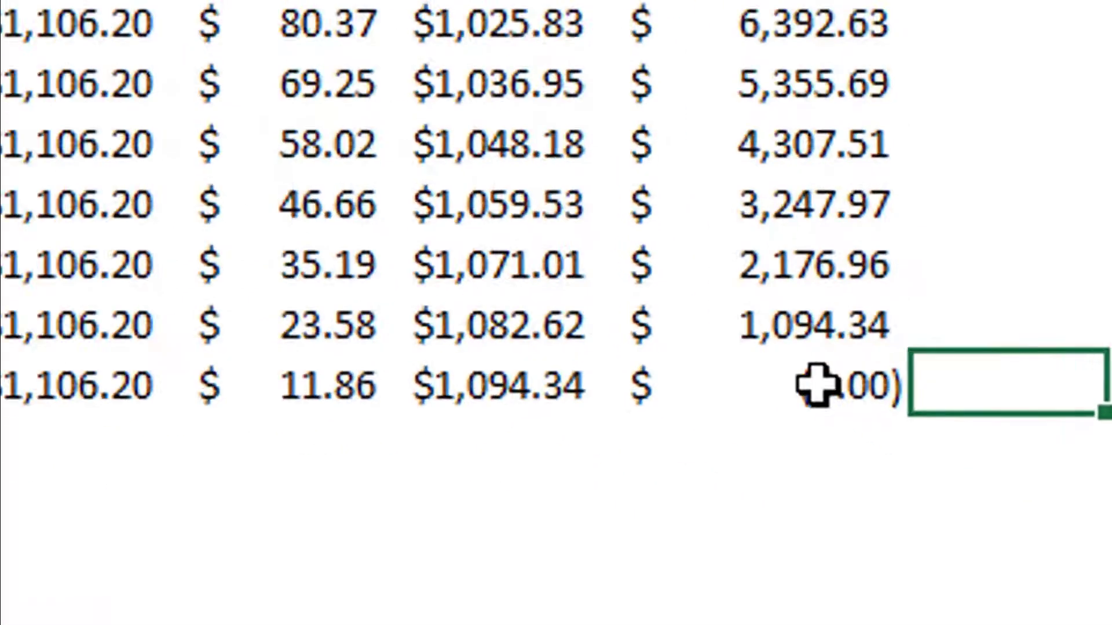
{"action": "left_click", "coordinate": [817, 385]}
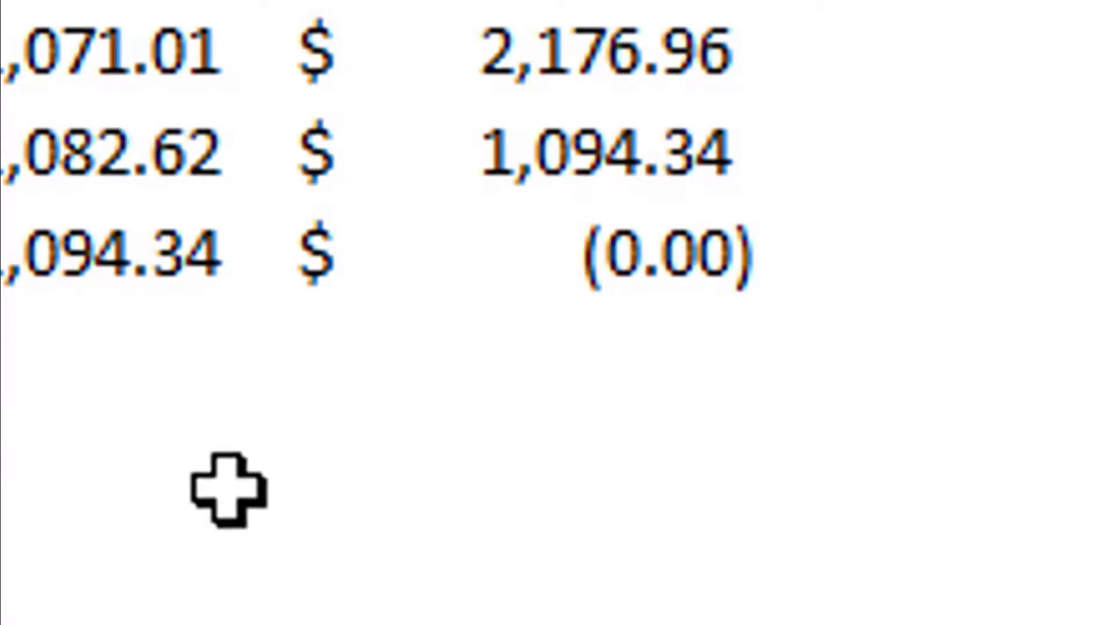
Total the Principle column in F375, directly below month 360, with =SUM(F15:F374)
{"action": "left_click", "coordinate": [58, 333]}
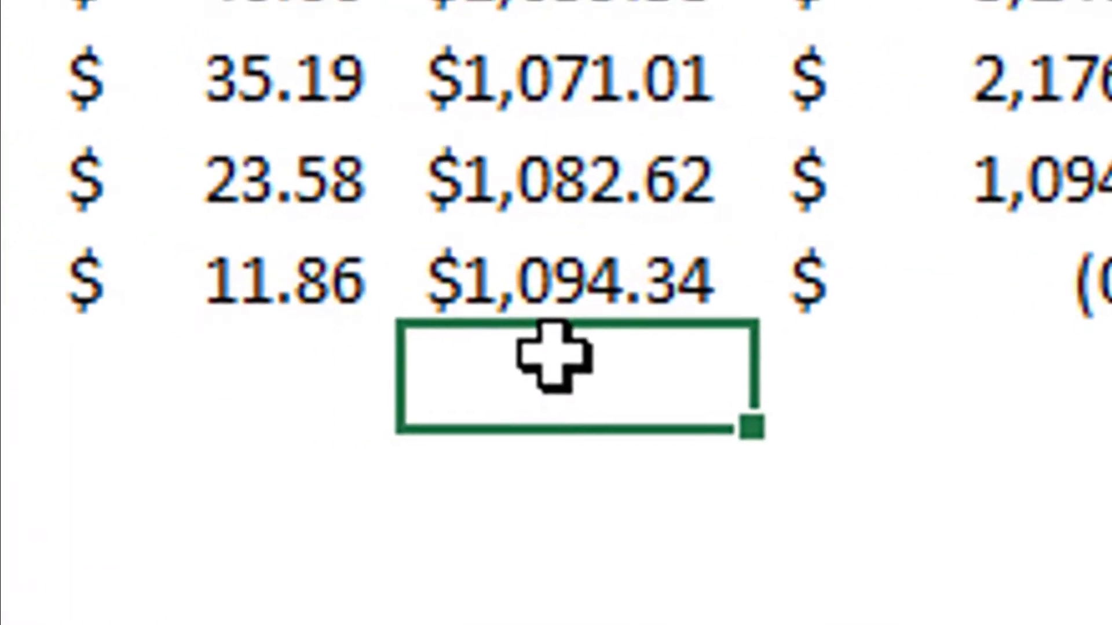
{"action": "type", "text": "=sum("}
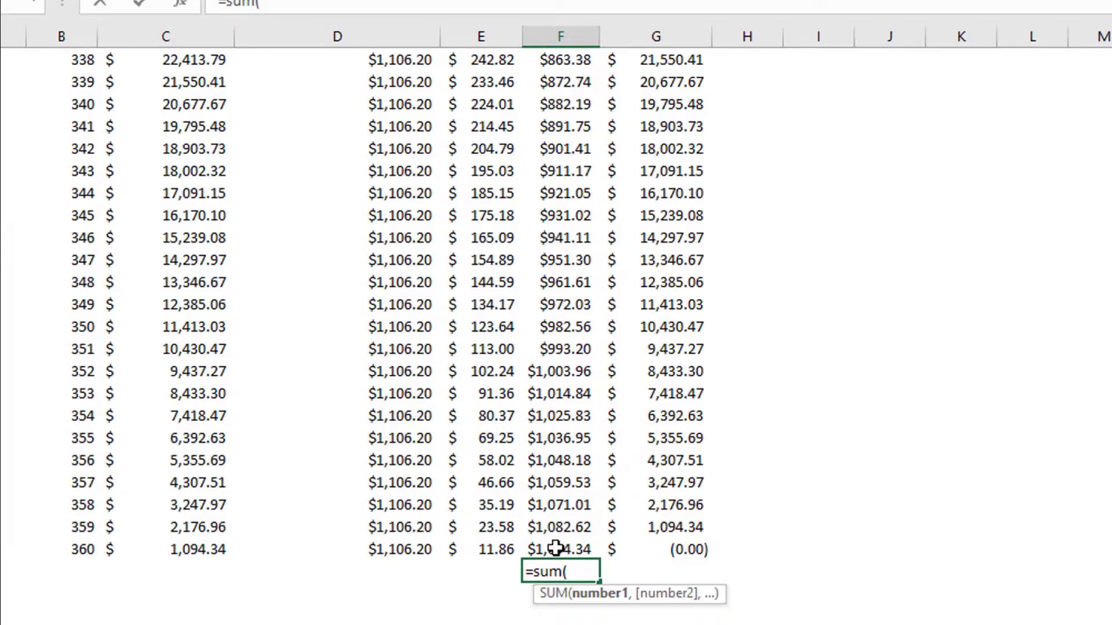
{"action": "left_click_drag", "start_coordinate": [556, 548], "coordinate": [574, 133]}
{"action": "key", "text": "Return"}
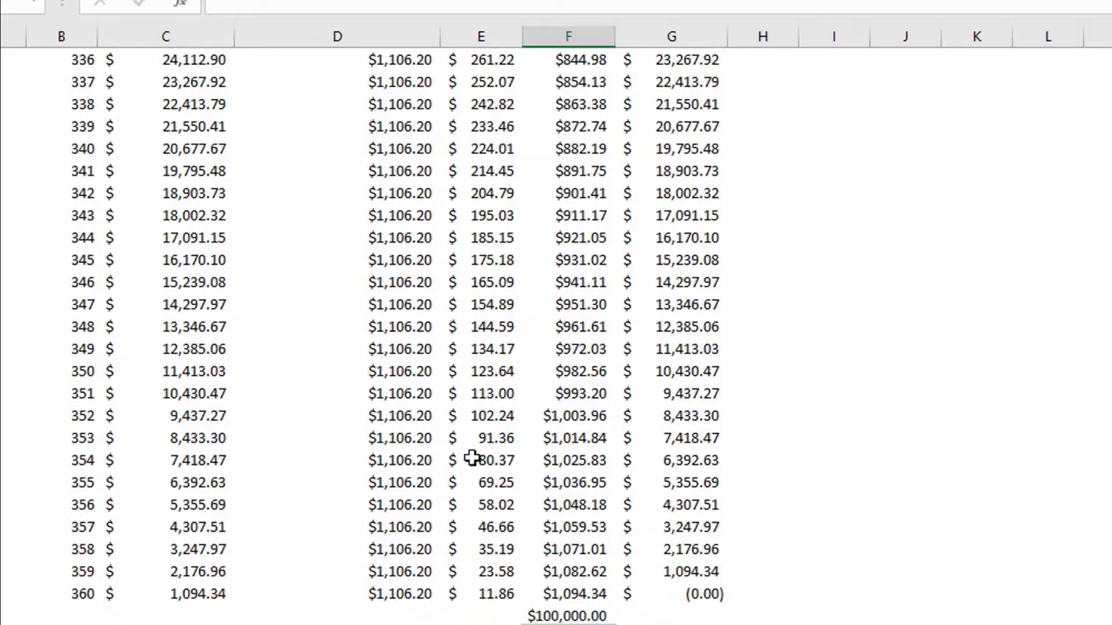
Total the Payment column in D375, directly below month 360, with =SUM(D15:D374)
{"action": "left_click", "coordinate": [498, 614]}
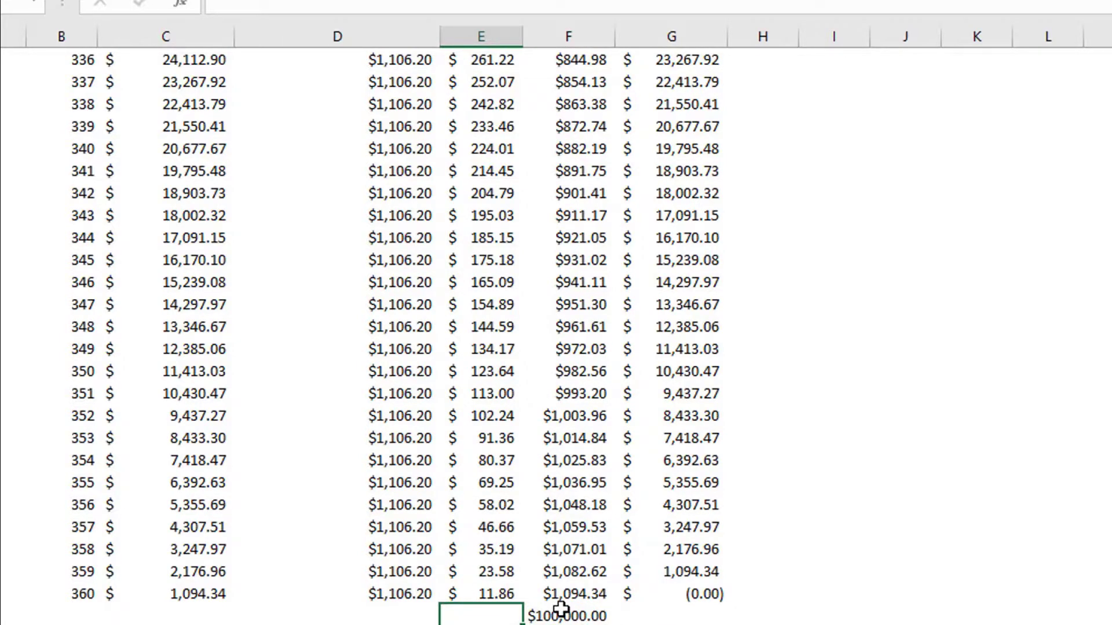
{"action": "left_click", "coordinate": [407, 613]}
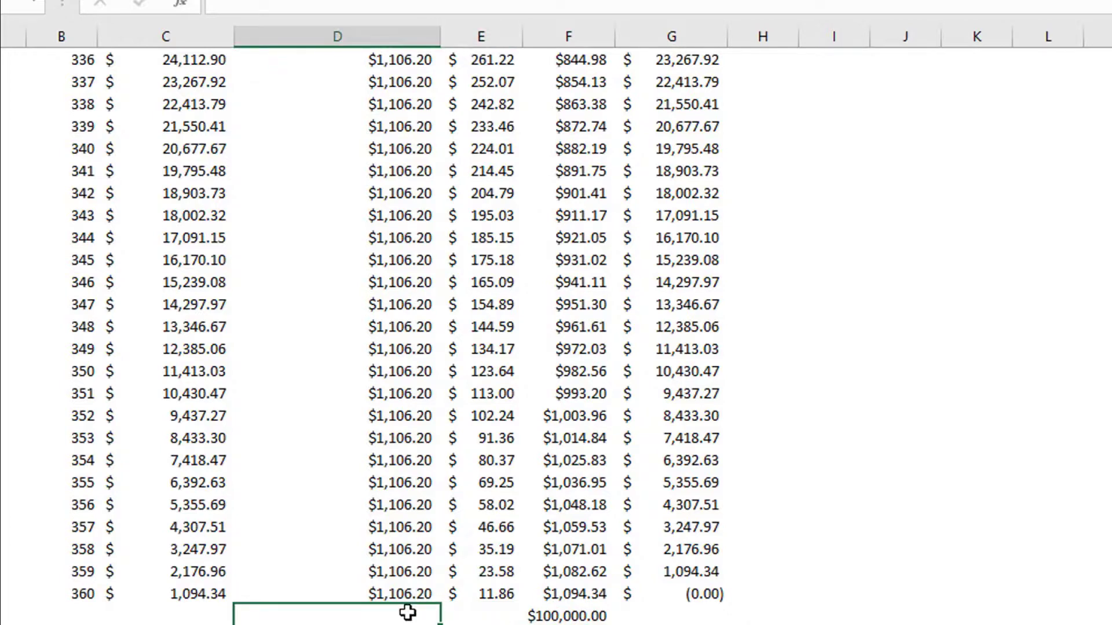
{"action": "type", "text": "=sum("}
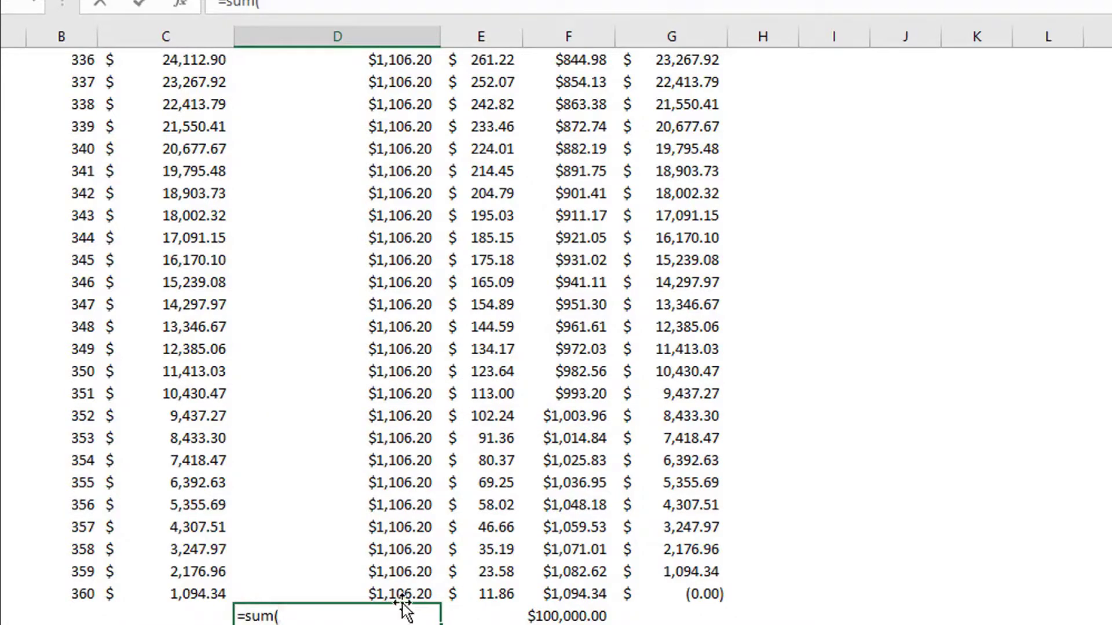
{"action": "left_click_drag", "start_coordinate": [397, 592], "coordinate": [364, 102]}
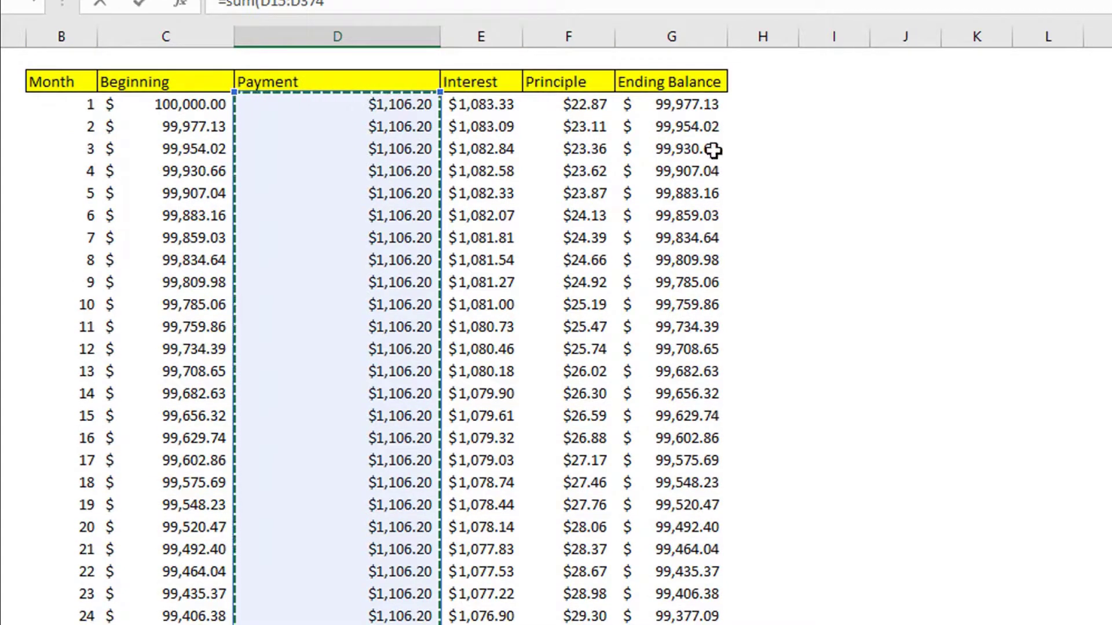
{"action": "key", "text": "Return"}
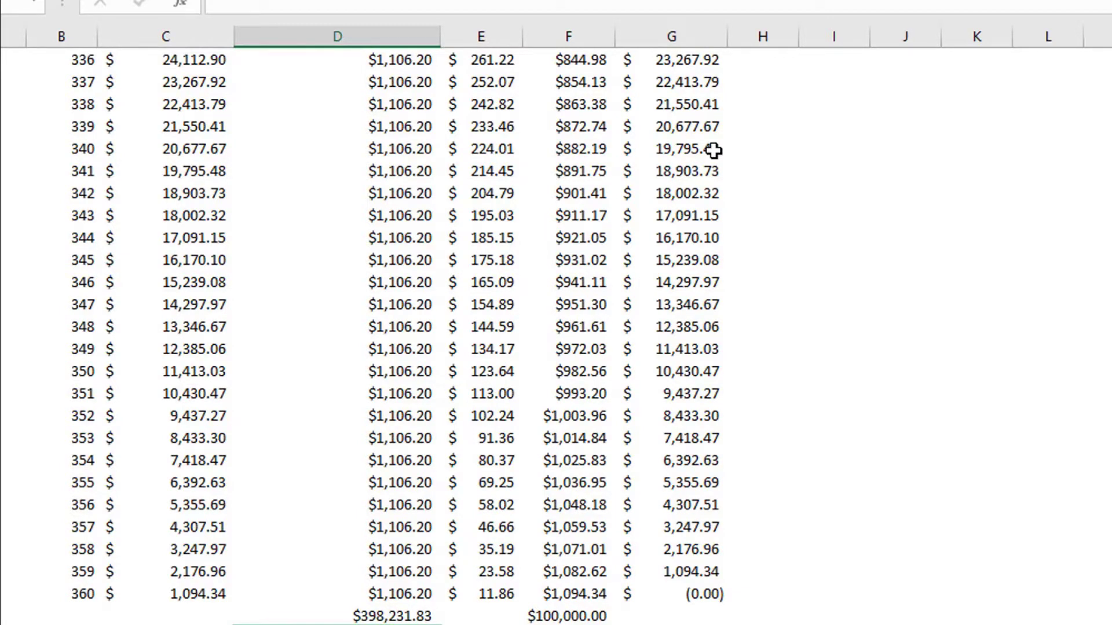
Review the Principle total, the final Ending Balance and the monthly payments at the end of the table
{"action": "left_click", "coordinate": [563, 616]}
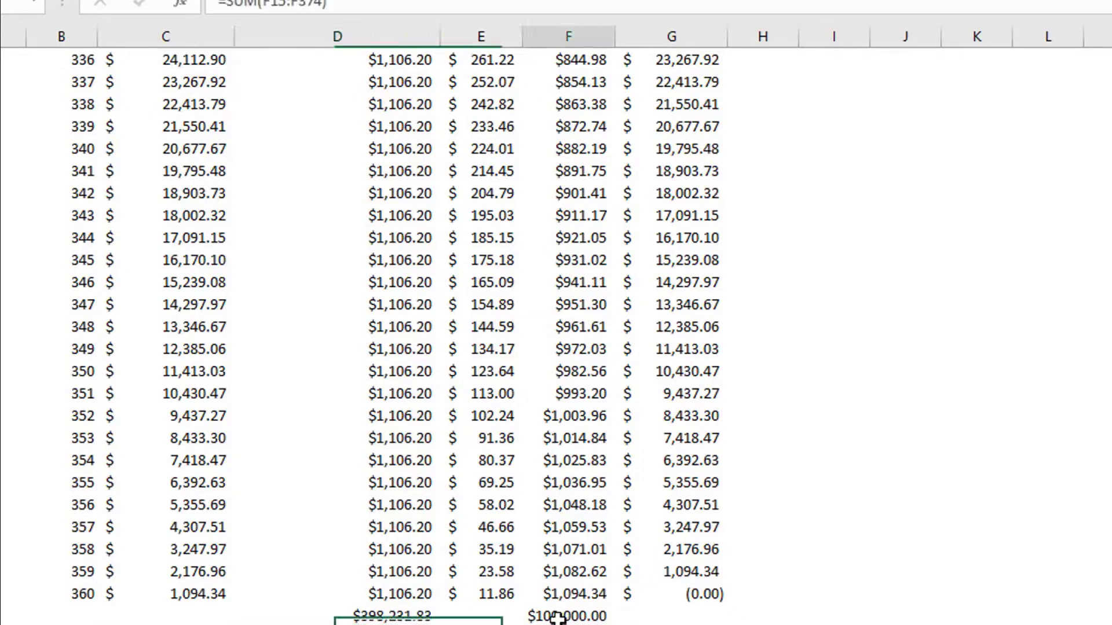
{"action": "left_click", "coordinate": [683, 590]}
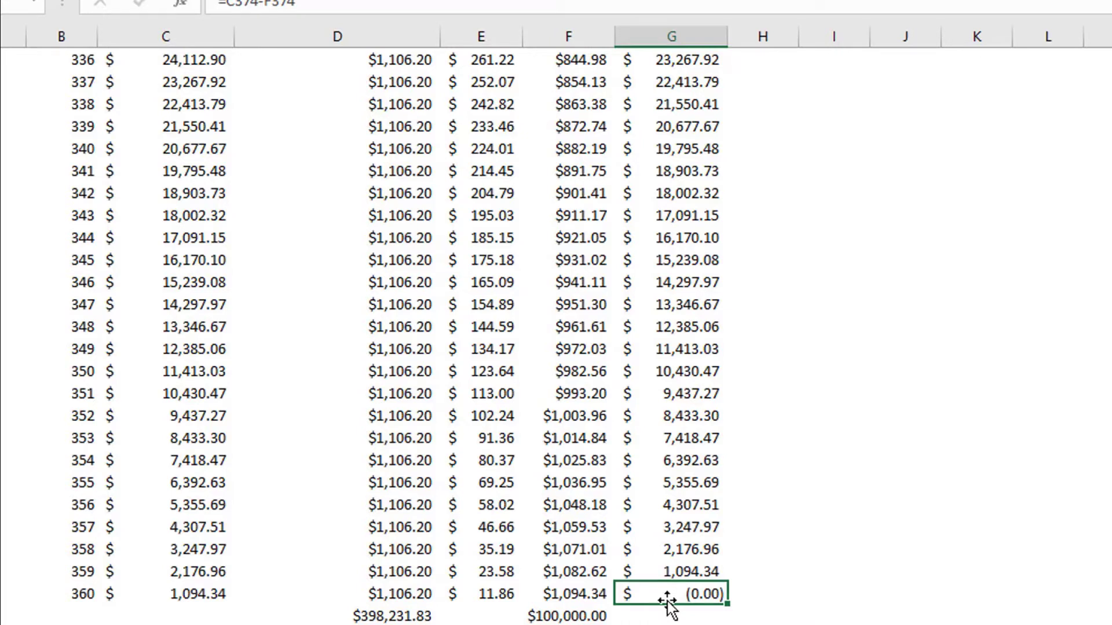
{"action": "left_click", "coordinate": [387, 517]}
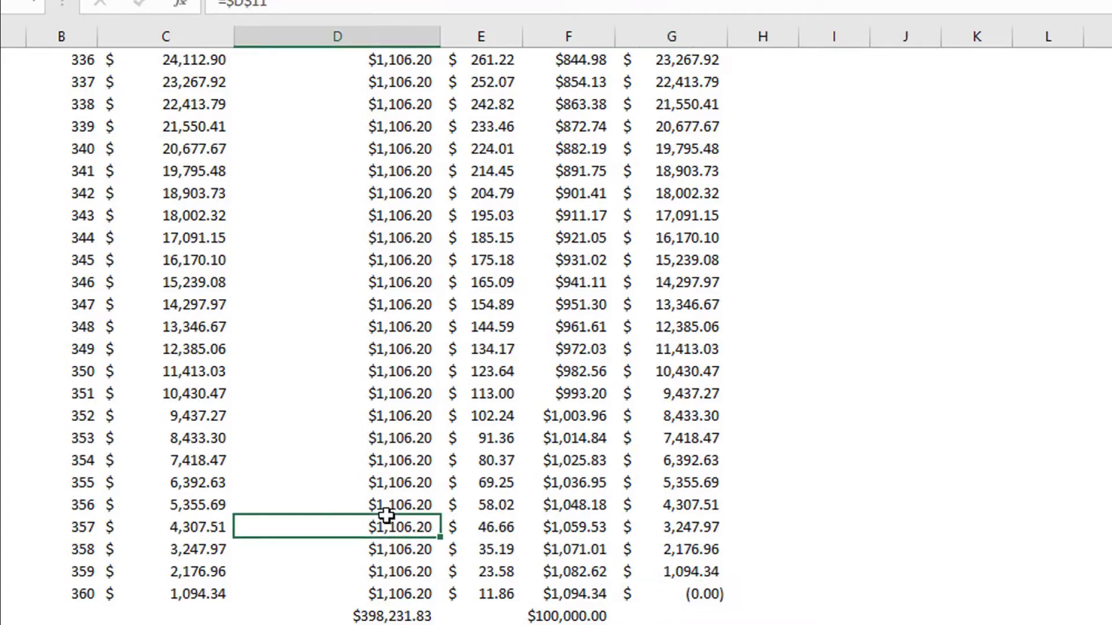